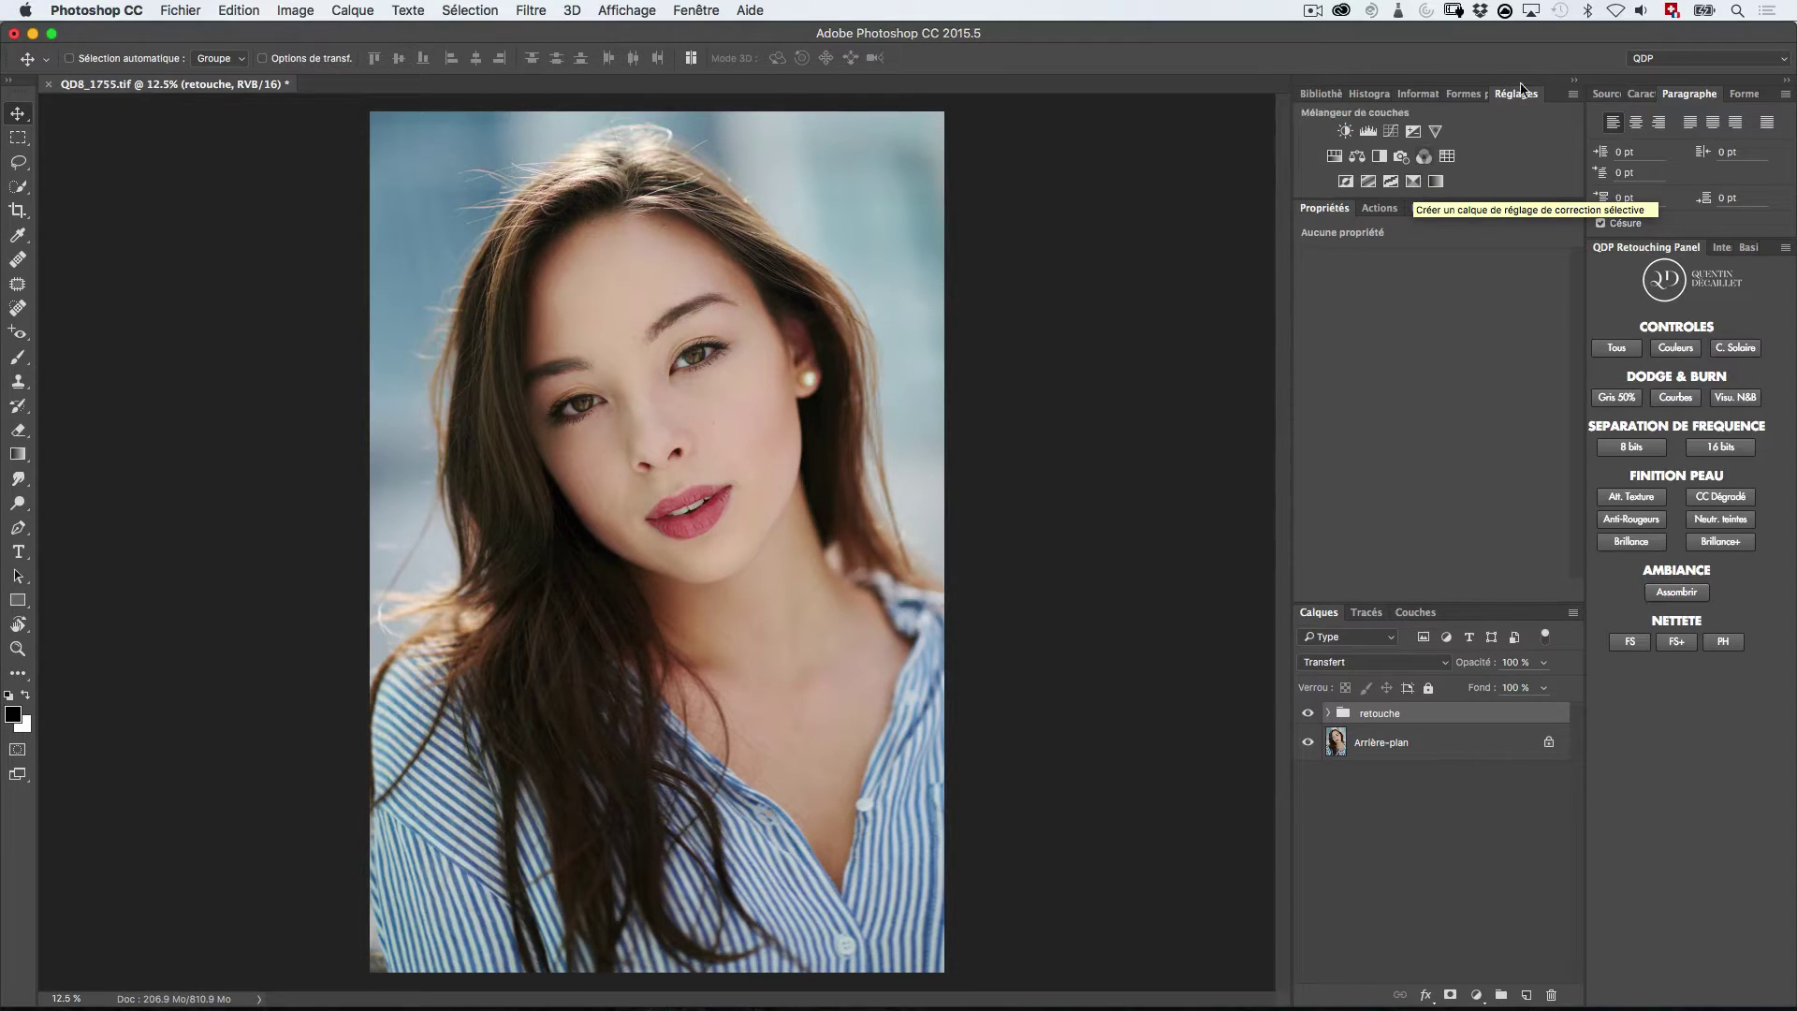
Add a Correction sélective adjustment layer above the retouche group and give it the Rouge color label.
click(695, 10)
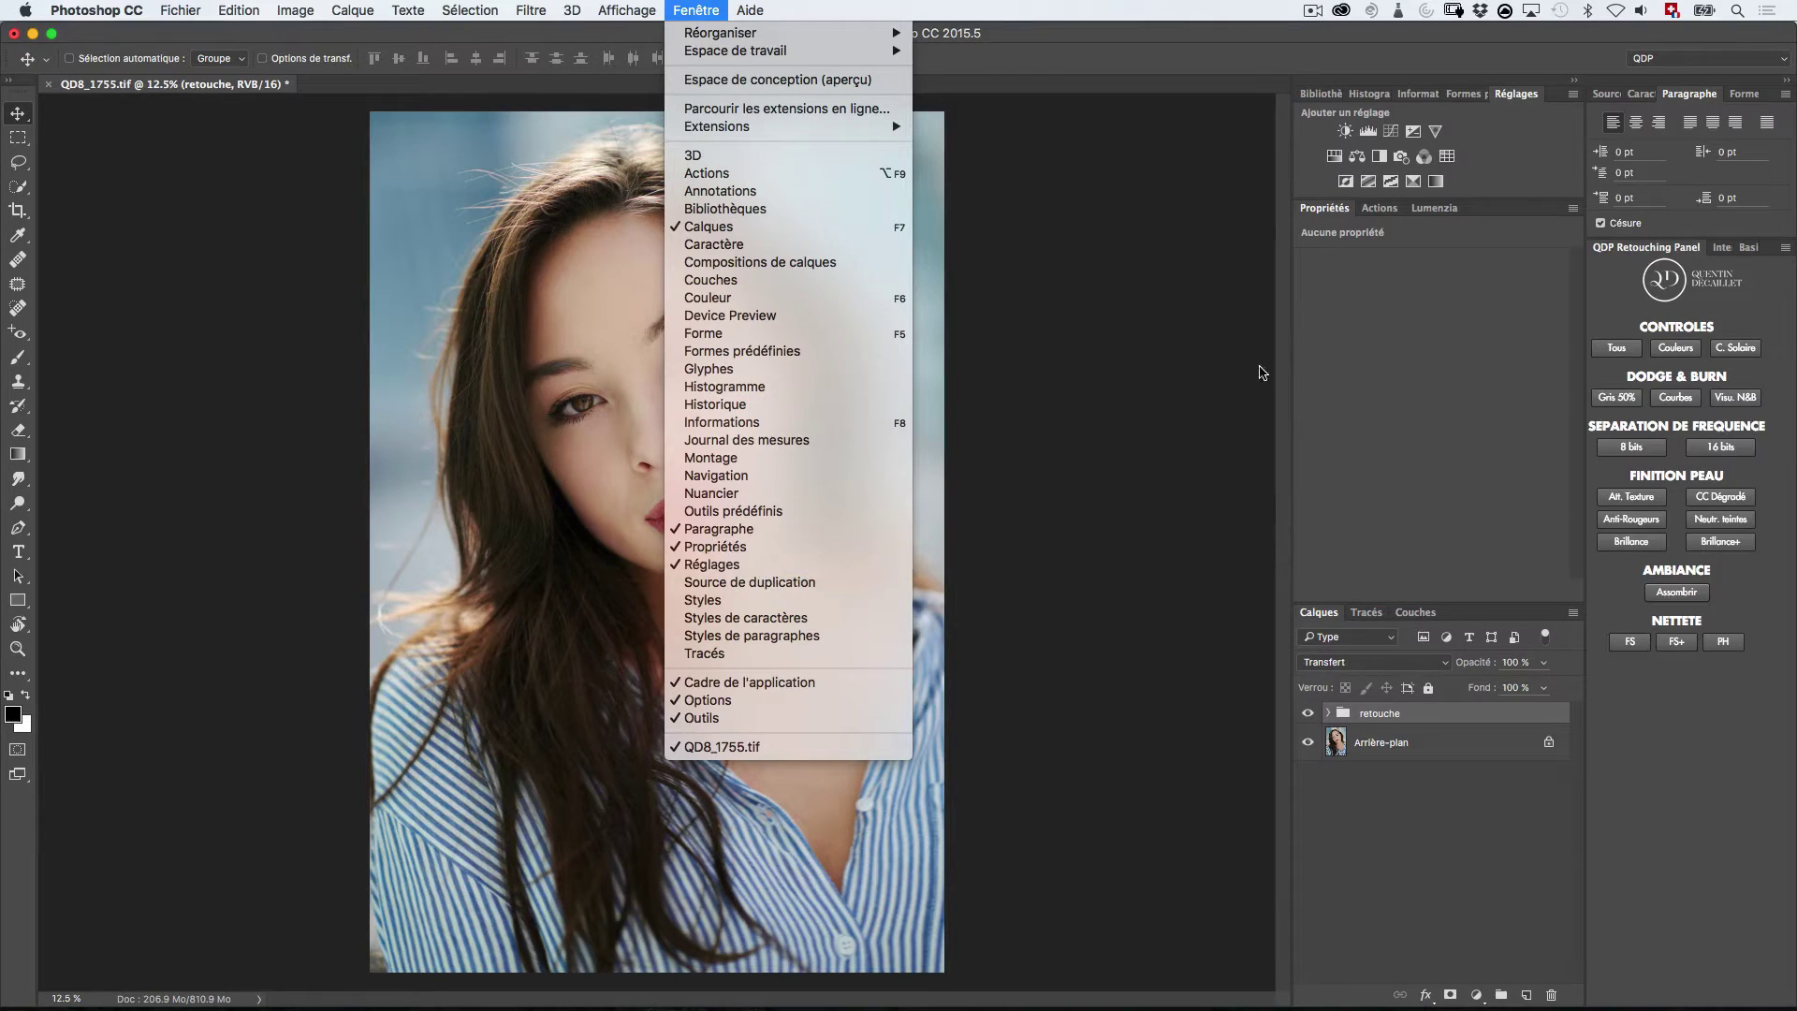
click(1411, 183)
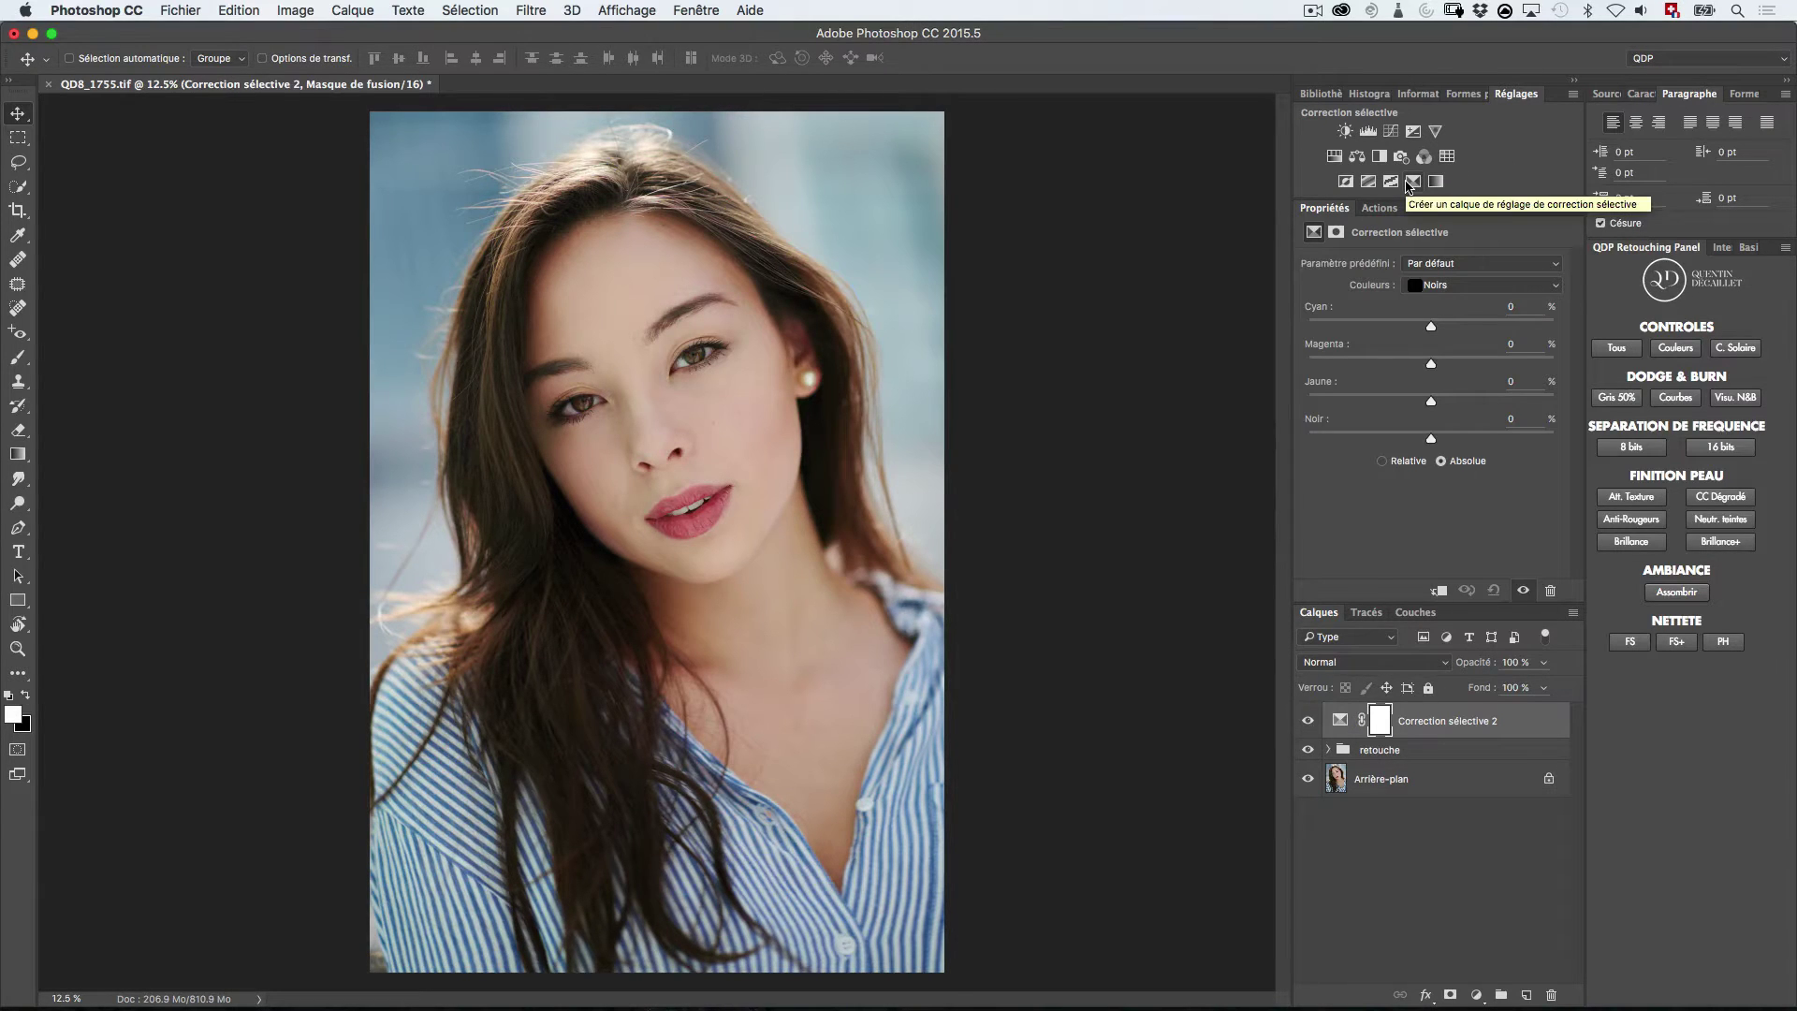
right_click(1459, 733)
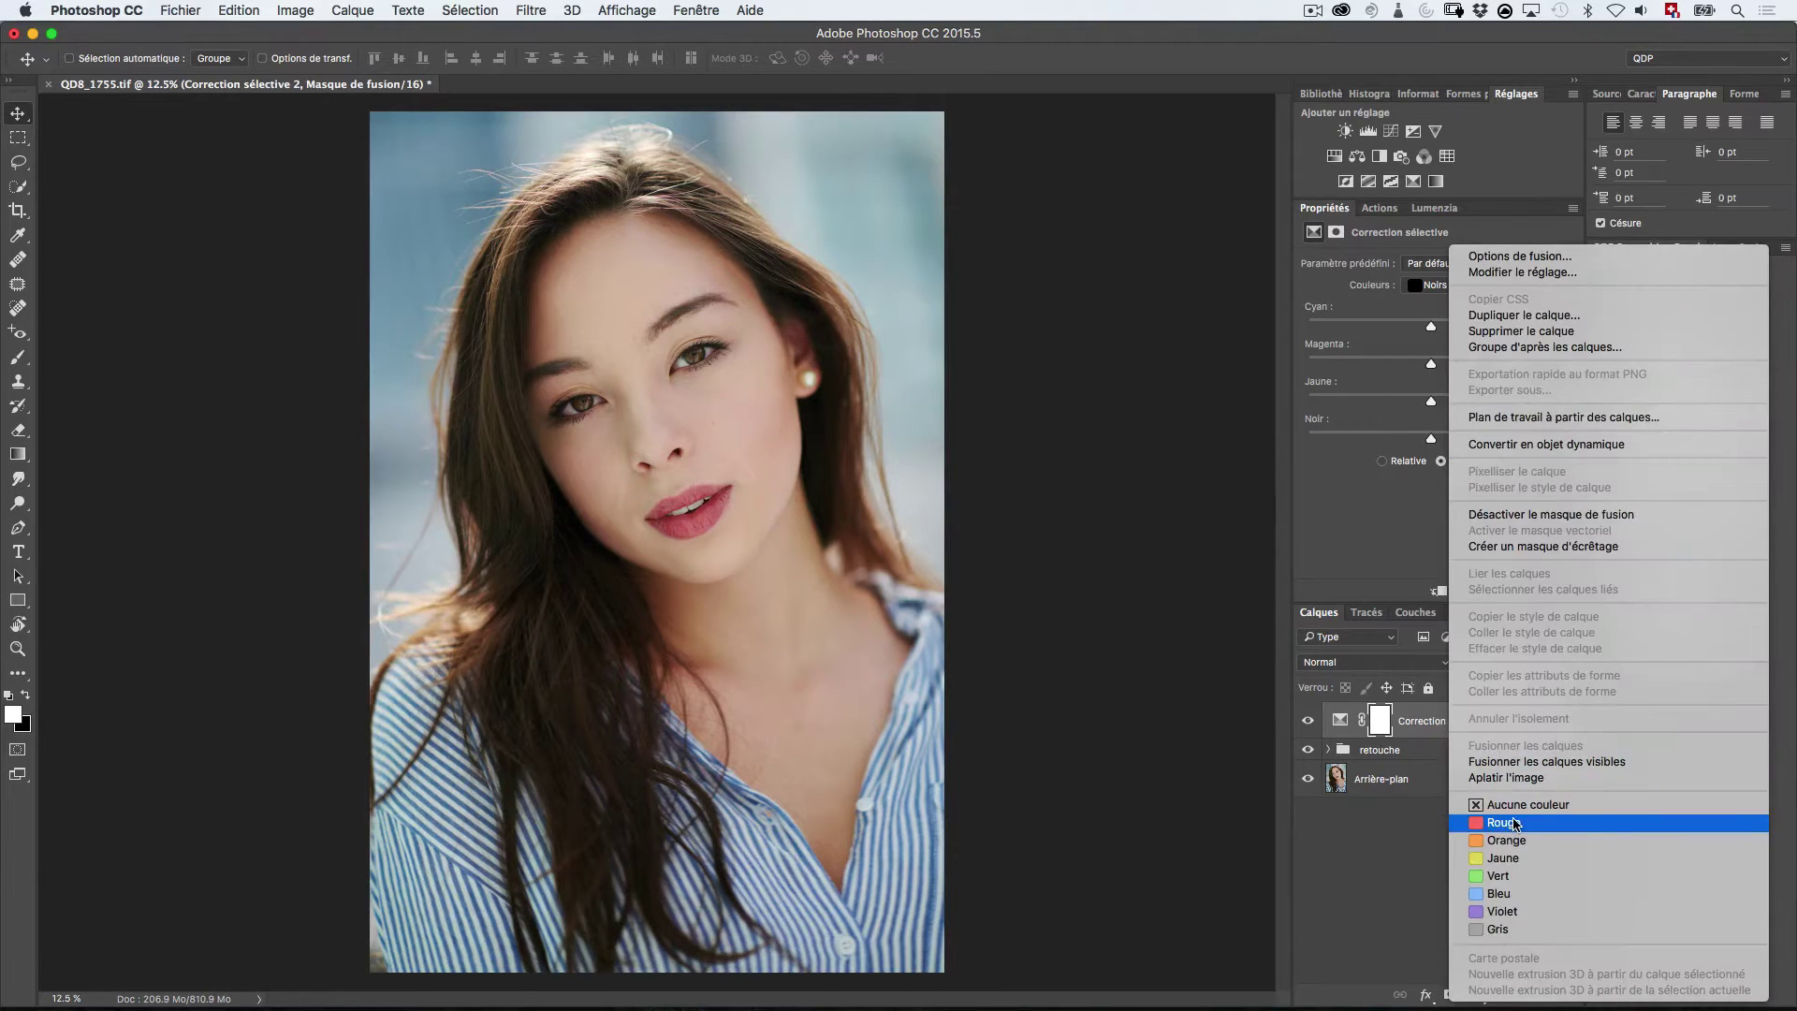
click(1503, 821)
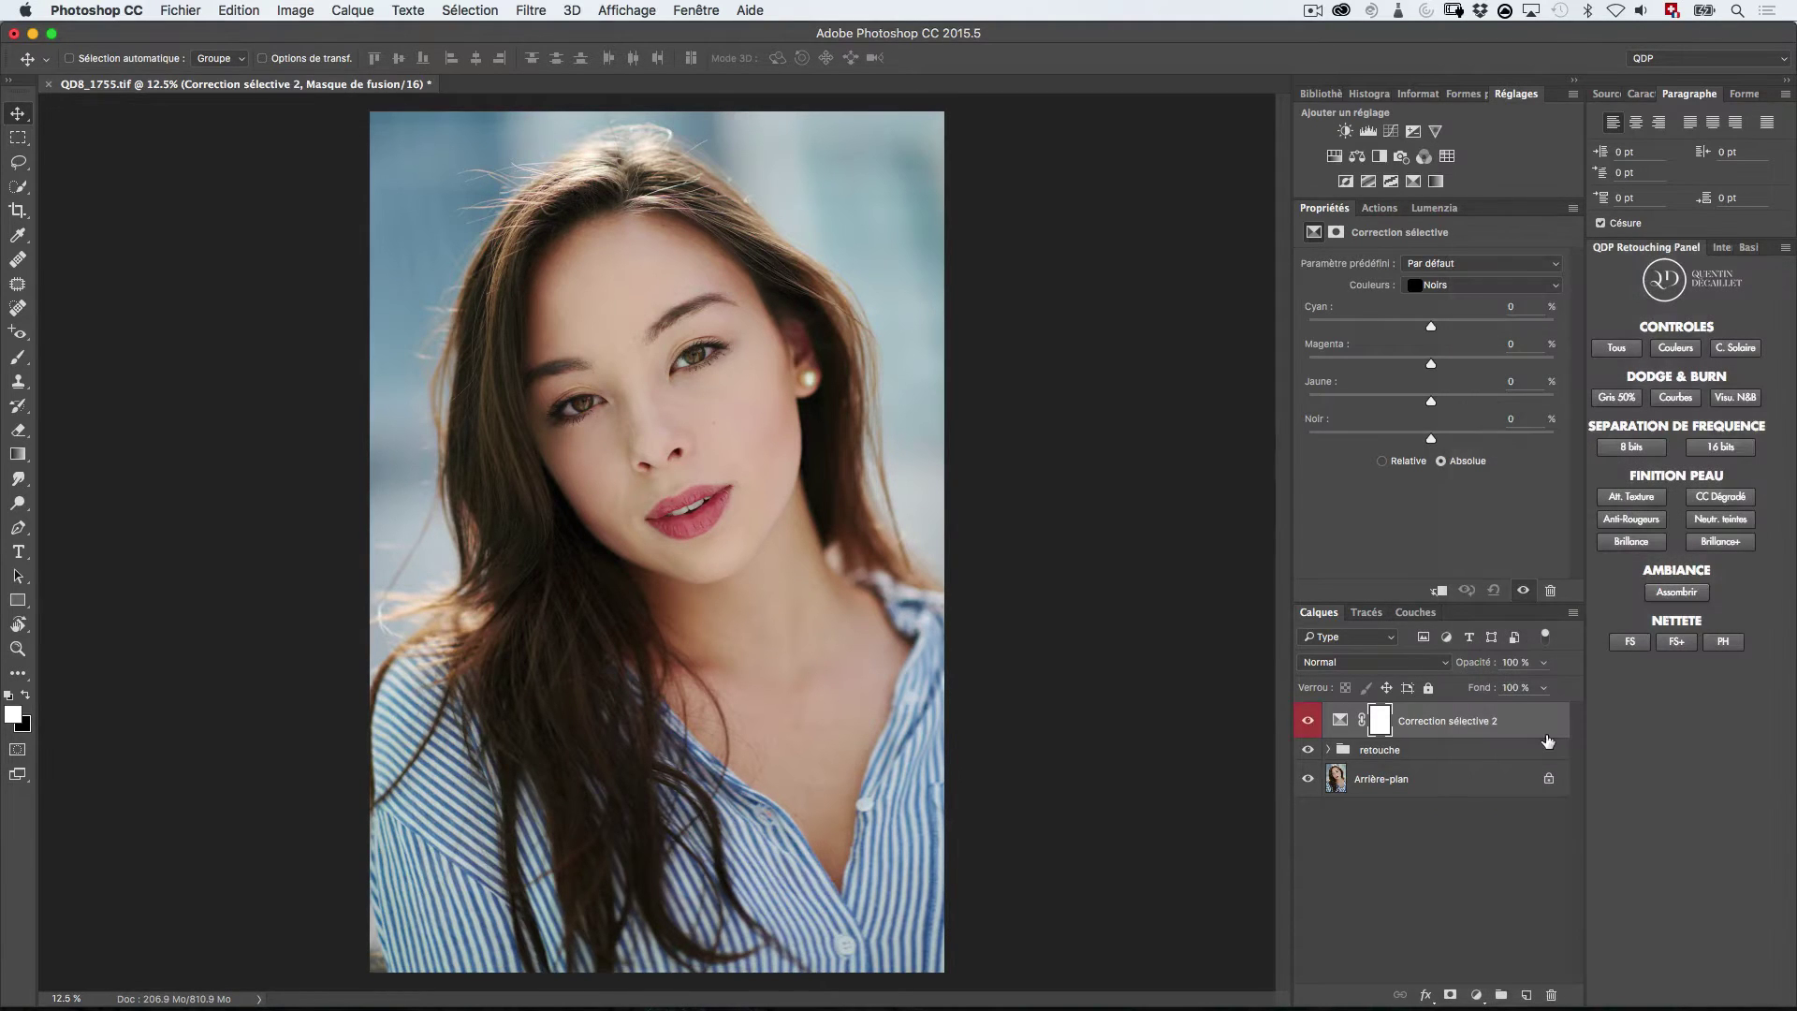
Rename the selective color adjustment layer as "aide visuelle saturation".
double_click(1466, 721)
text(aide vis)
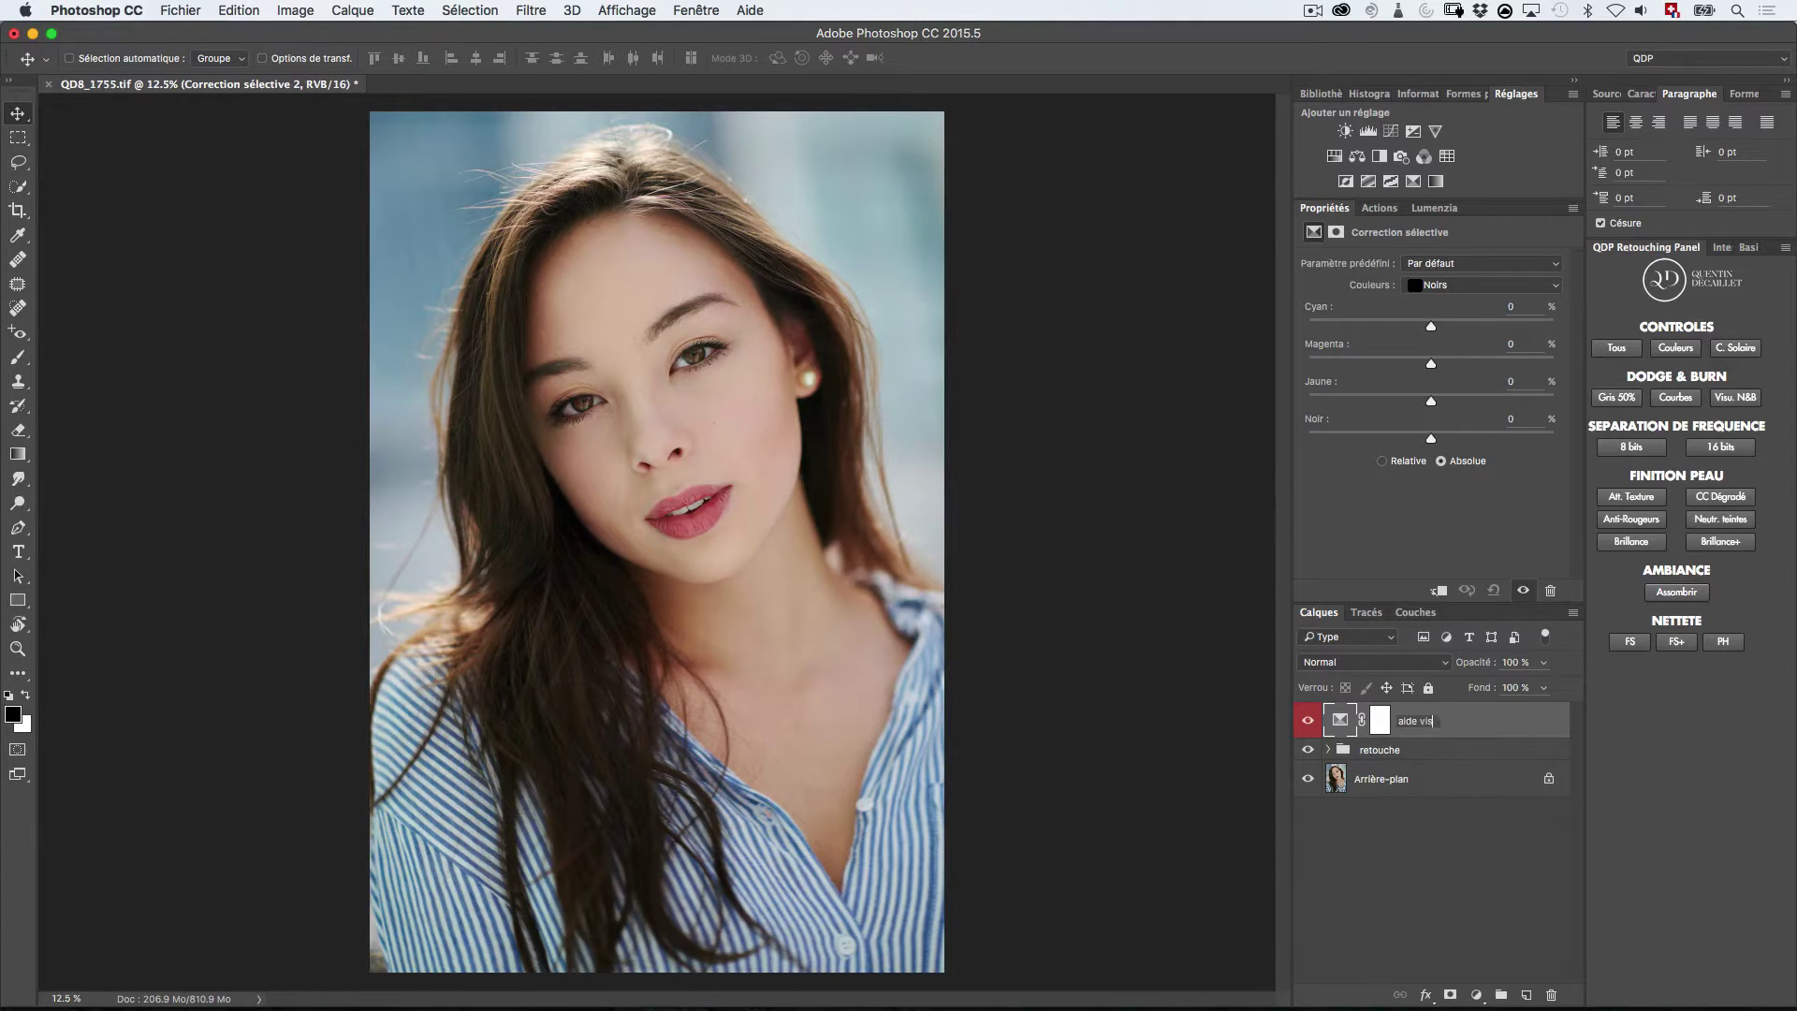
text(uelle saturation)
key(Return)
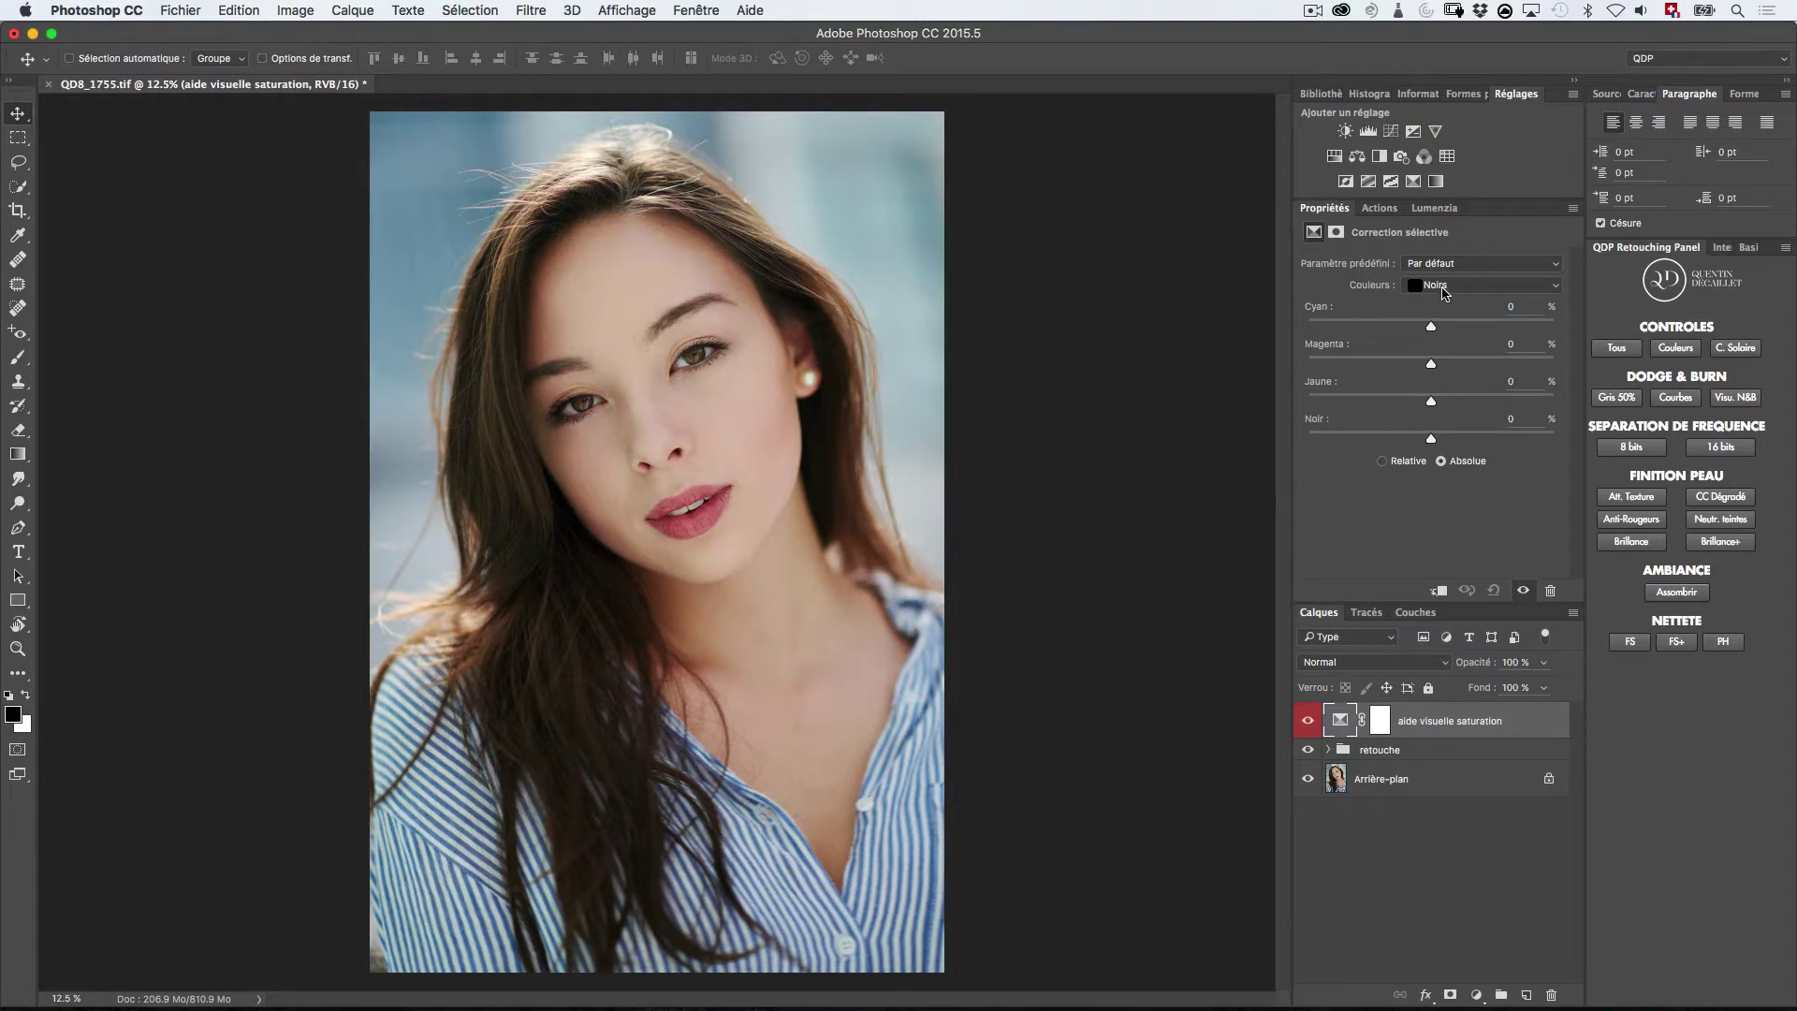
Set Noir to -100% for Rouges and Jaunes in the selective color adjustment.
click(1444, 292)
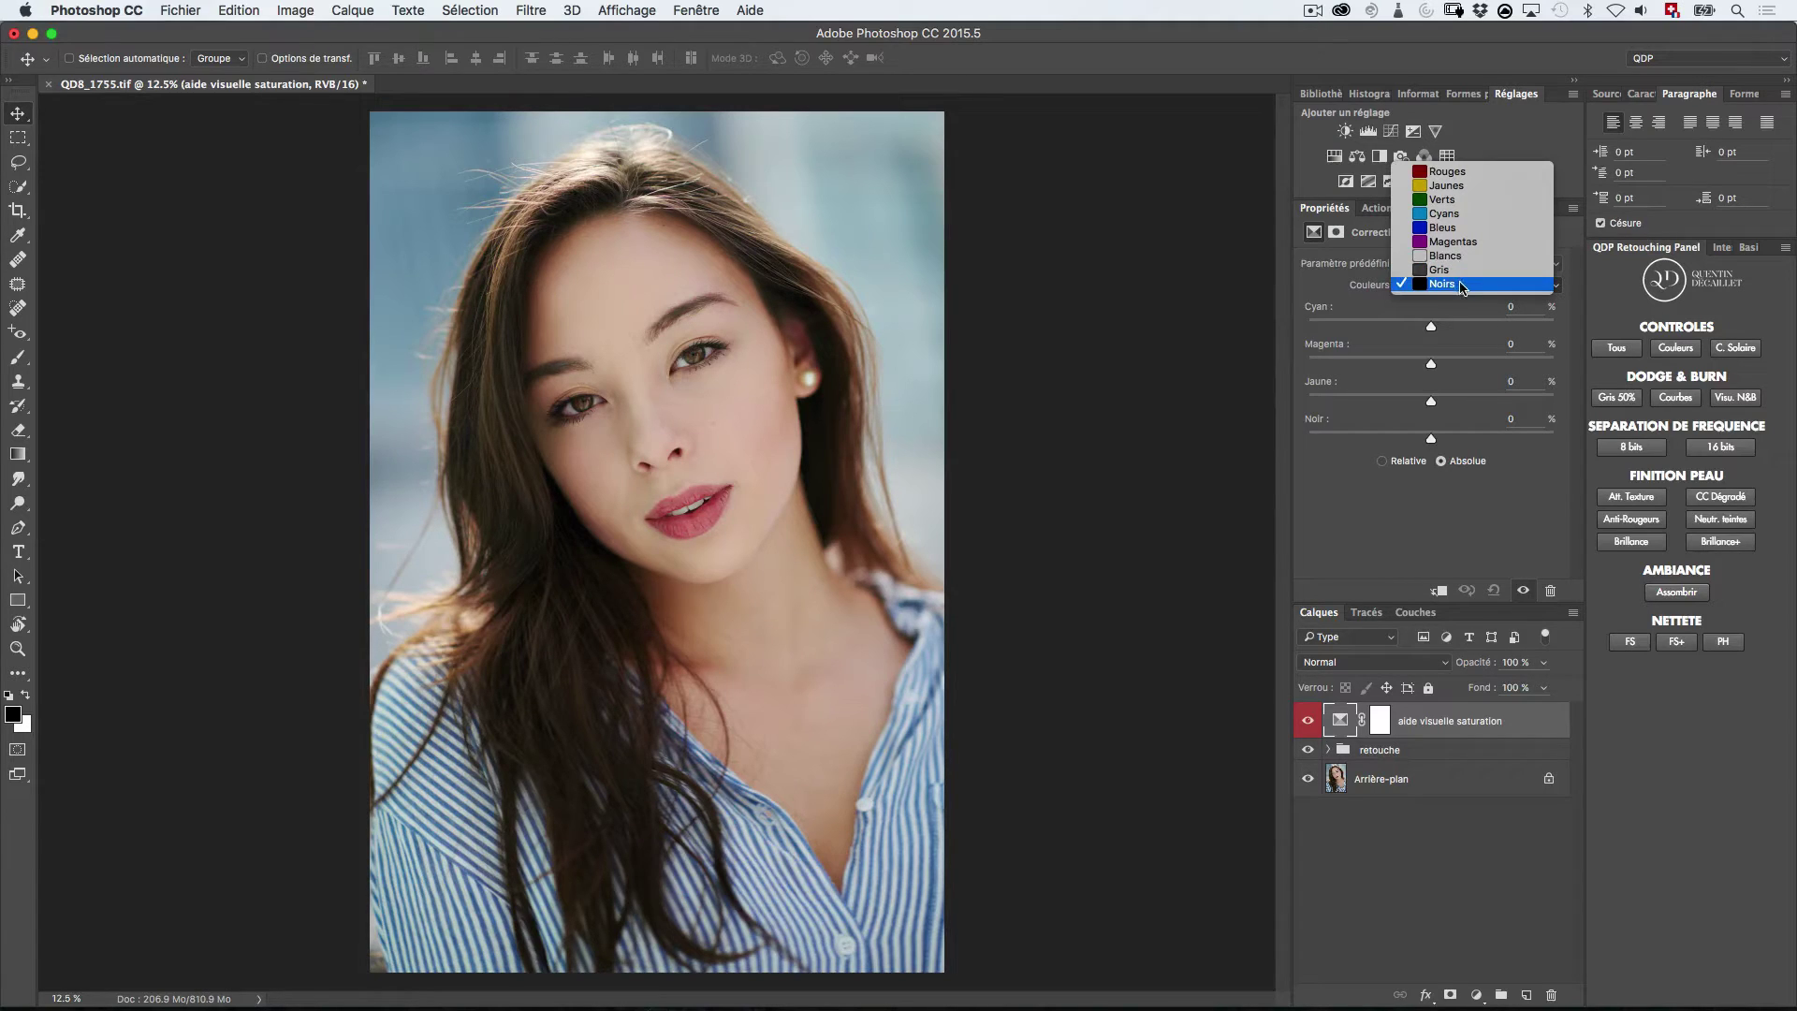
click(1451, 172)
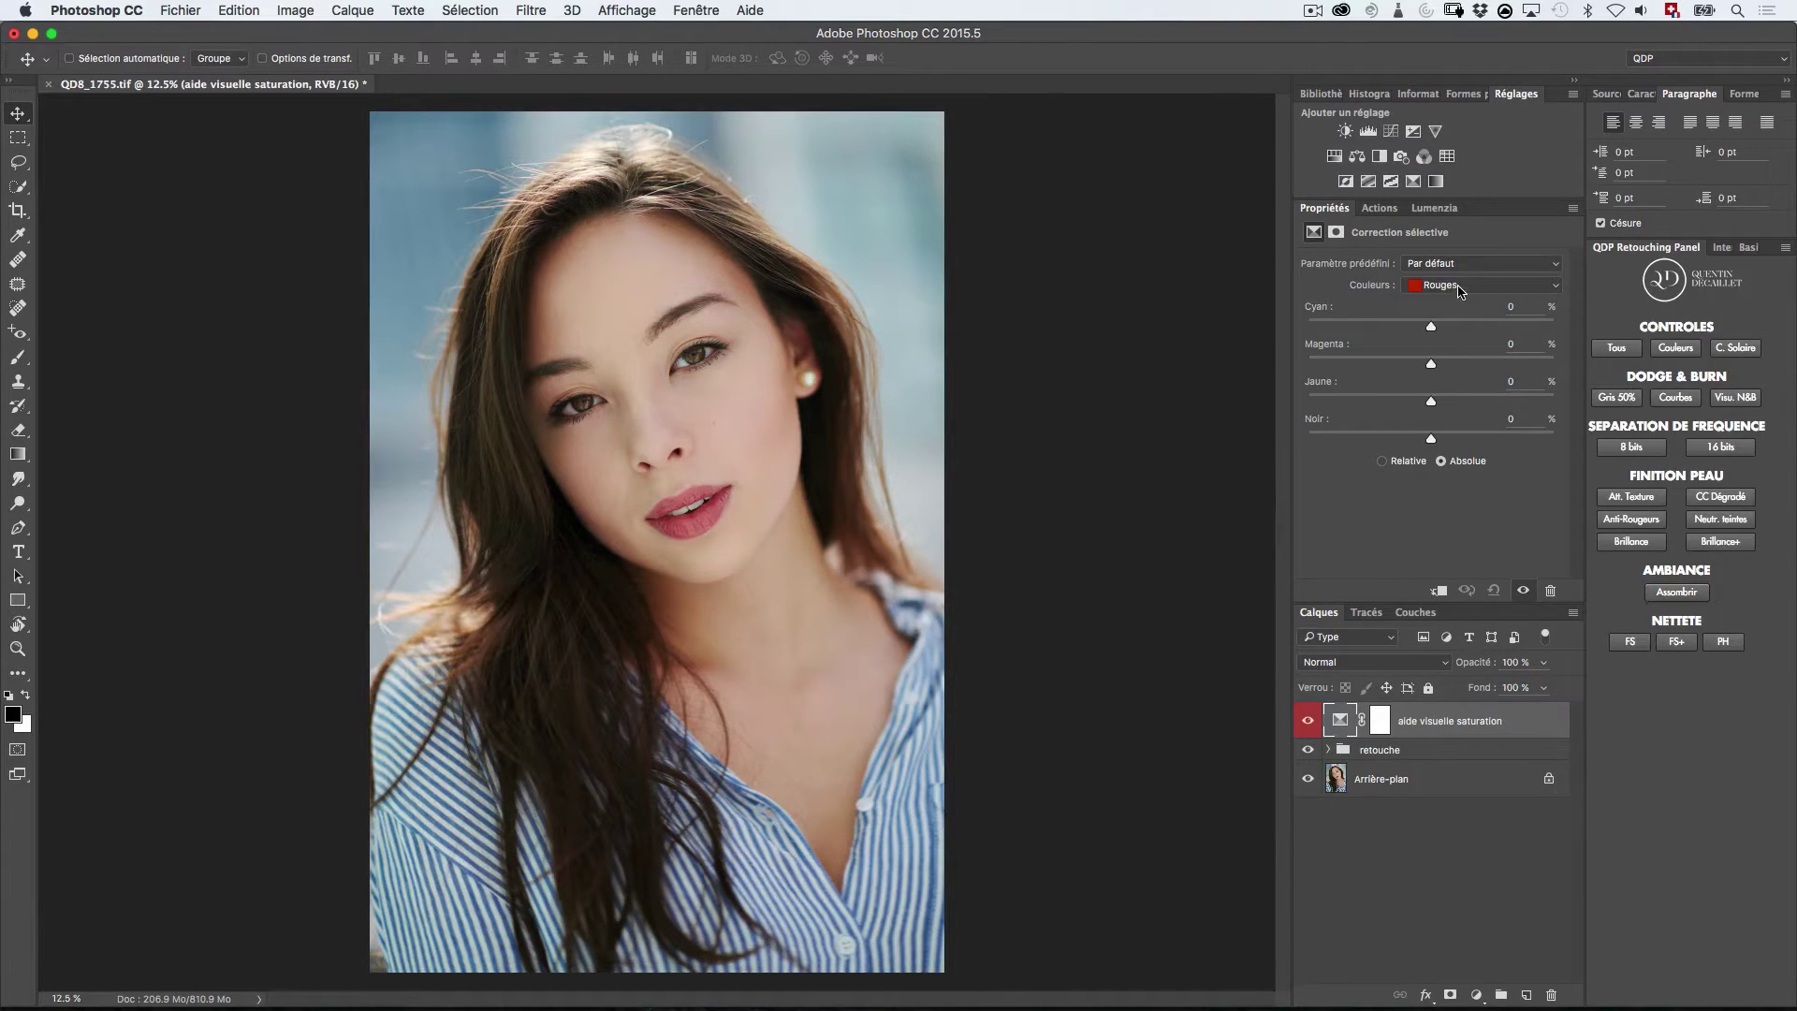
click(1461, 288)
click(1337, 306)
drag(1430, 439, 1253, 433)
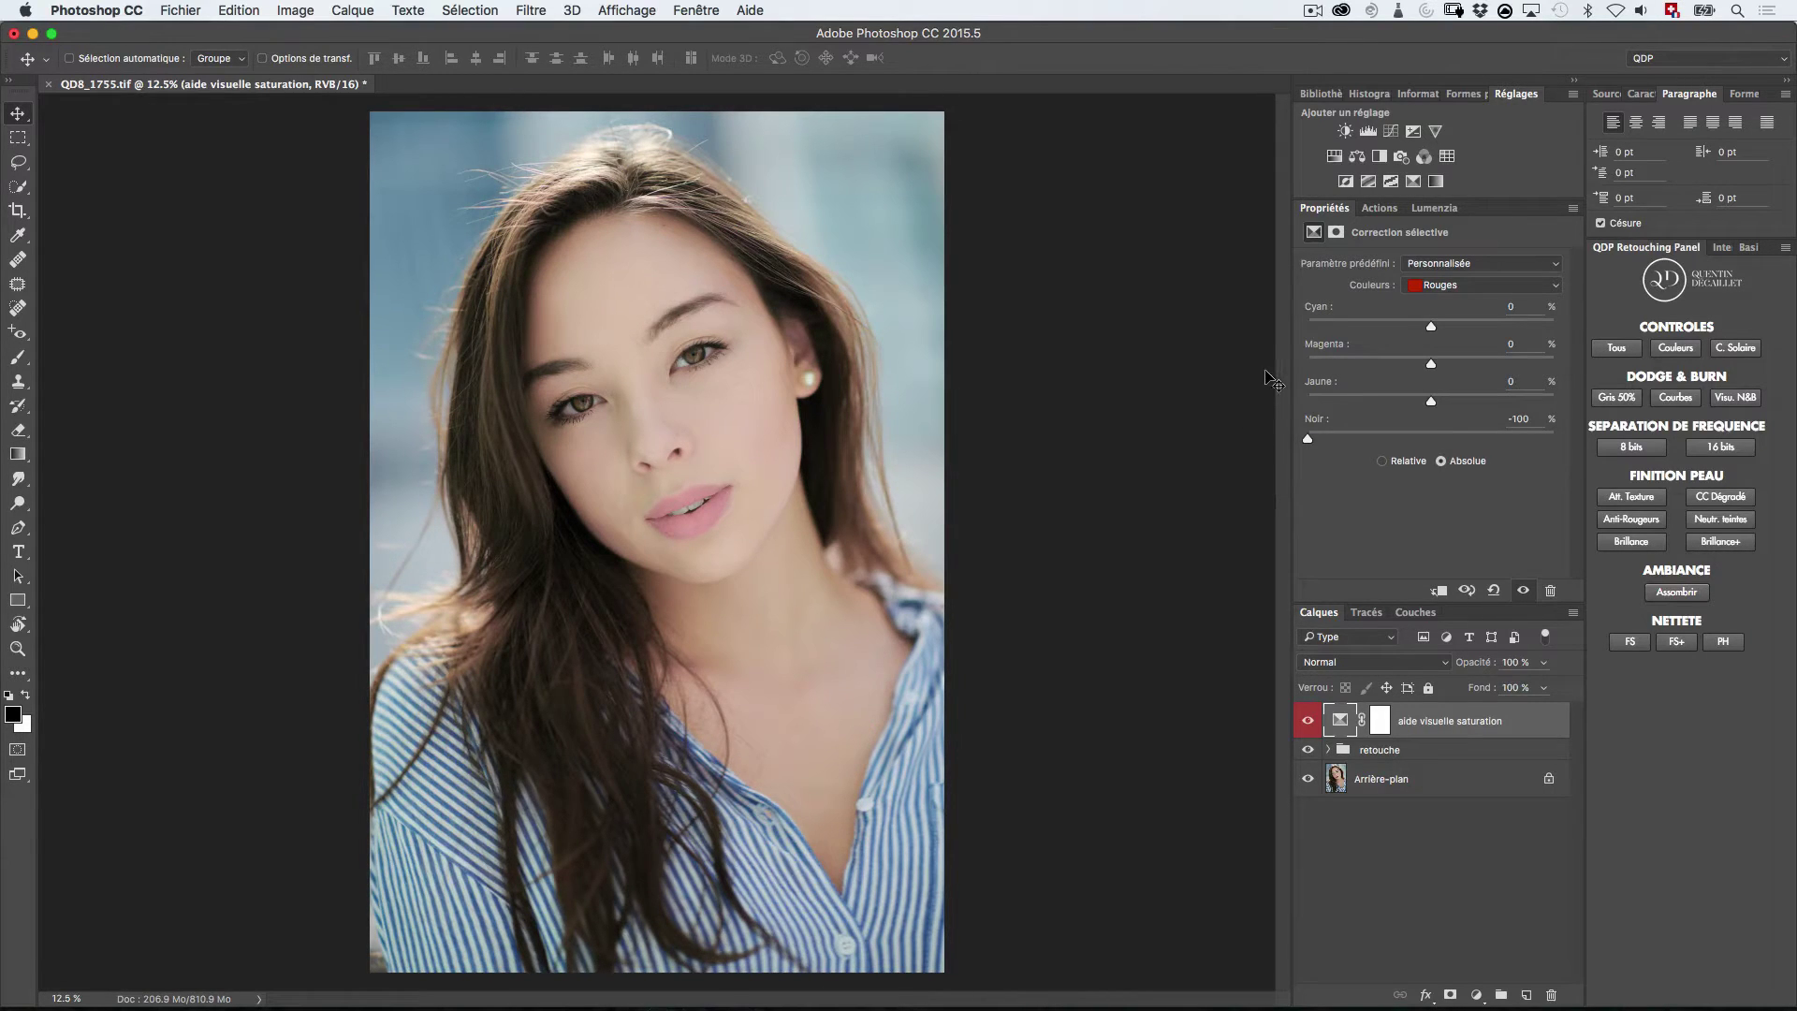
click(1433, 292)
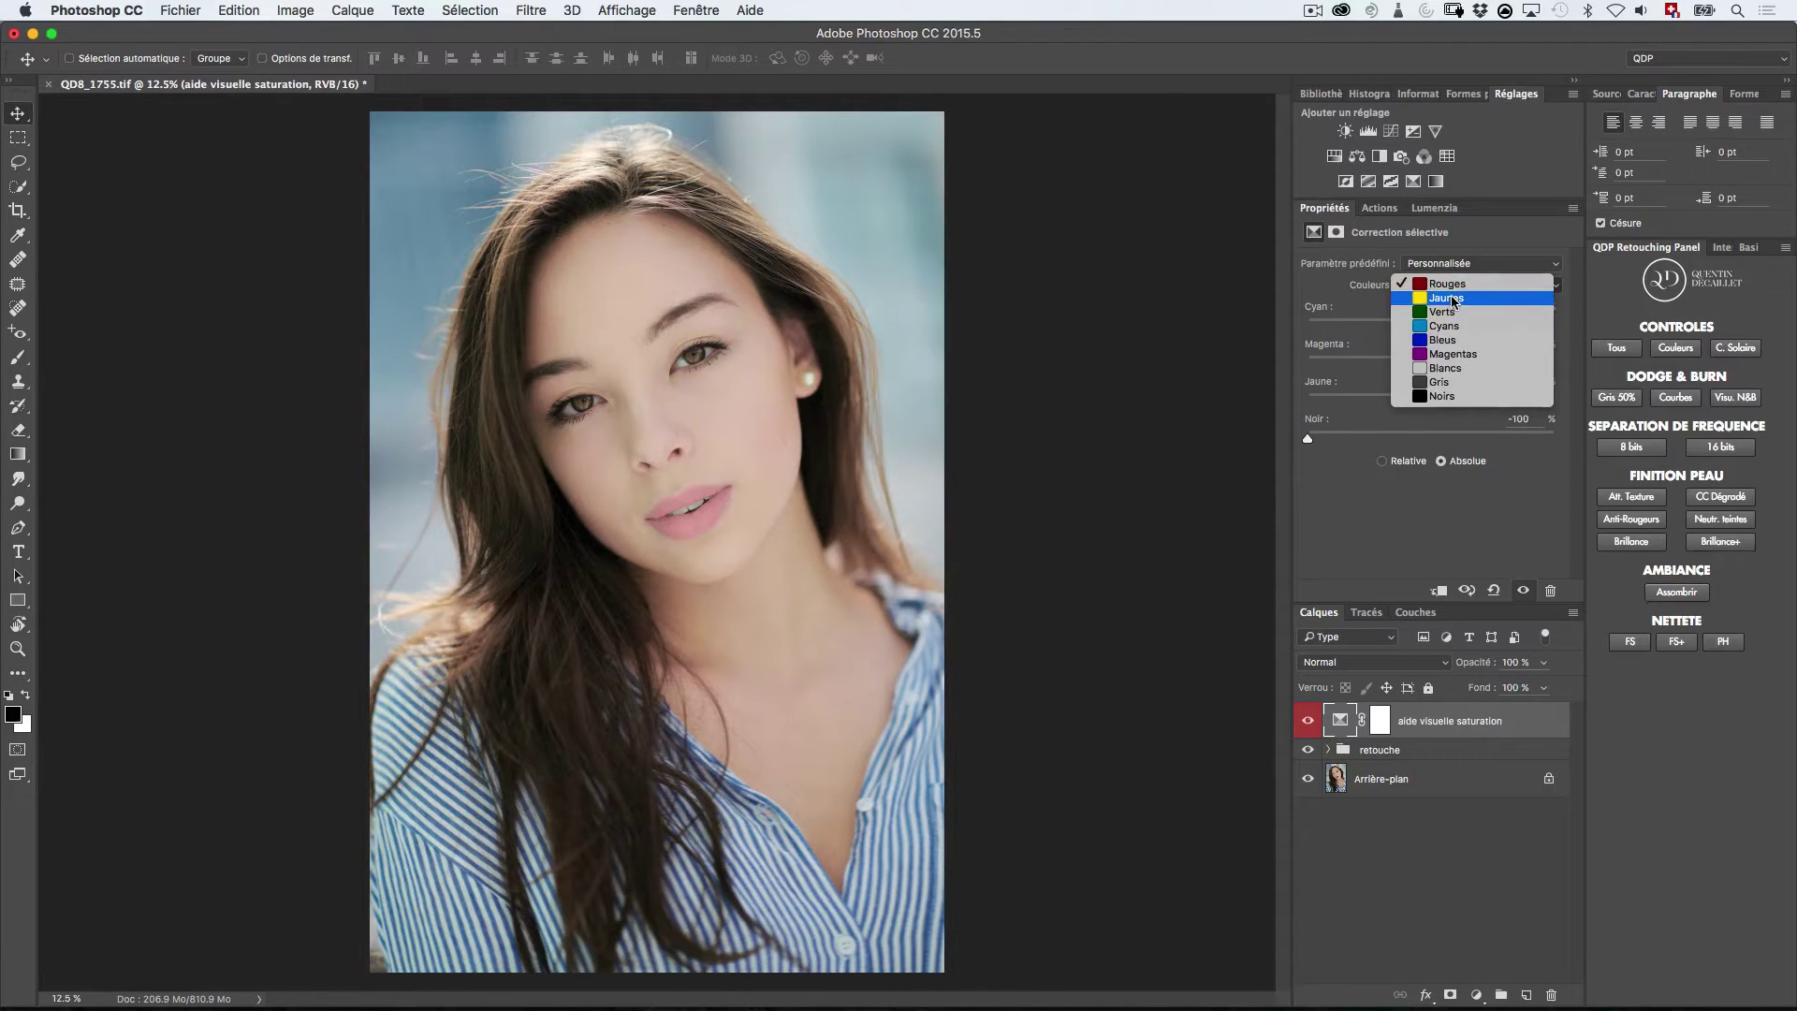
click(1453, 296)
drag(1431, 438, 1222, 438)
Set Noir to -100% for Verts, Cyans, Bleus and Magentas in the selective color adjustment.
click(1470, 286)
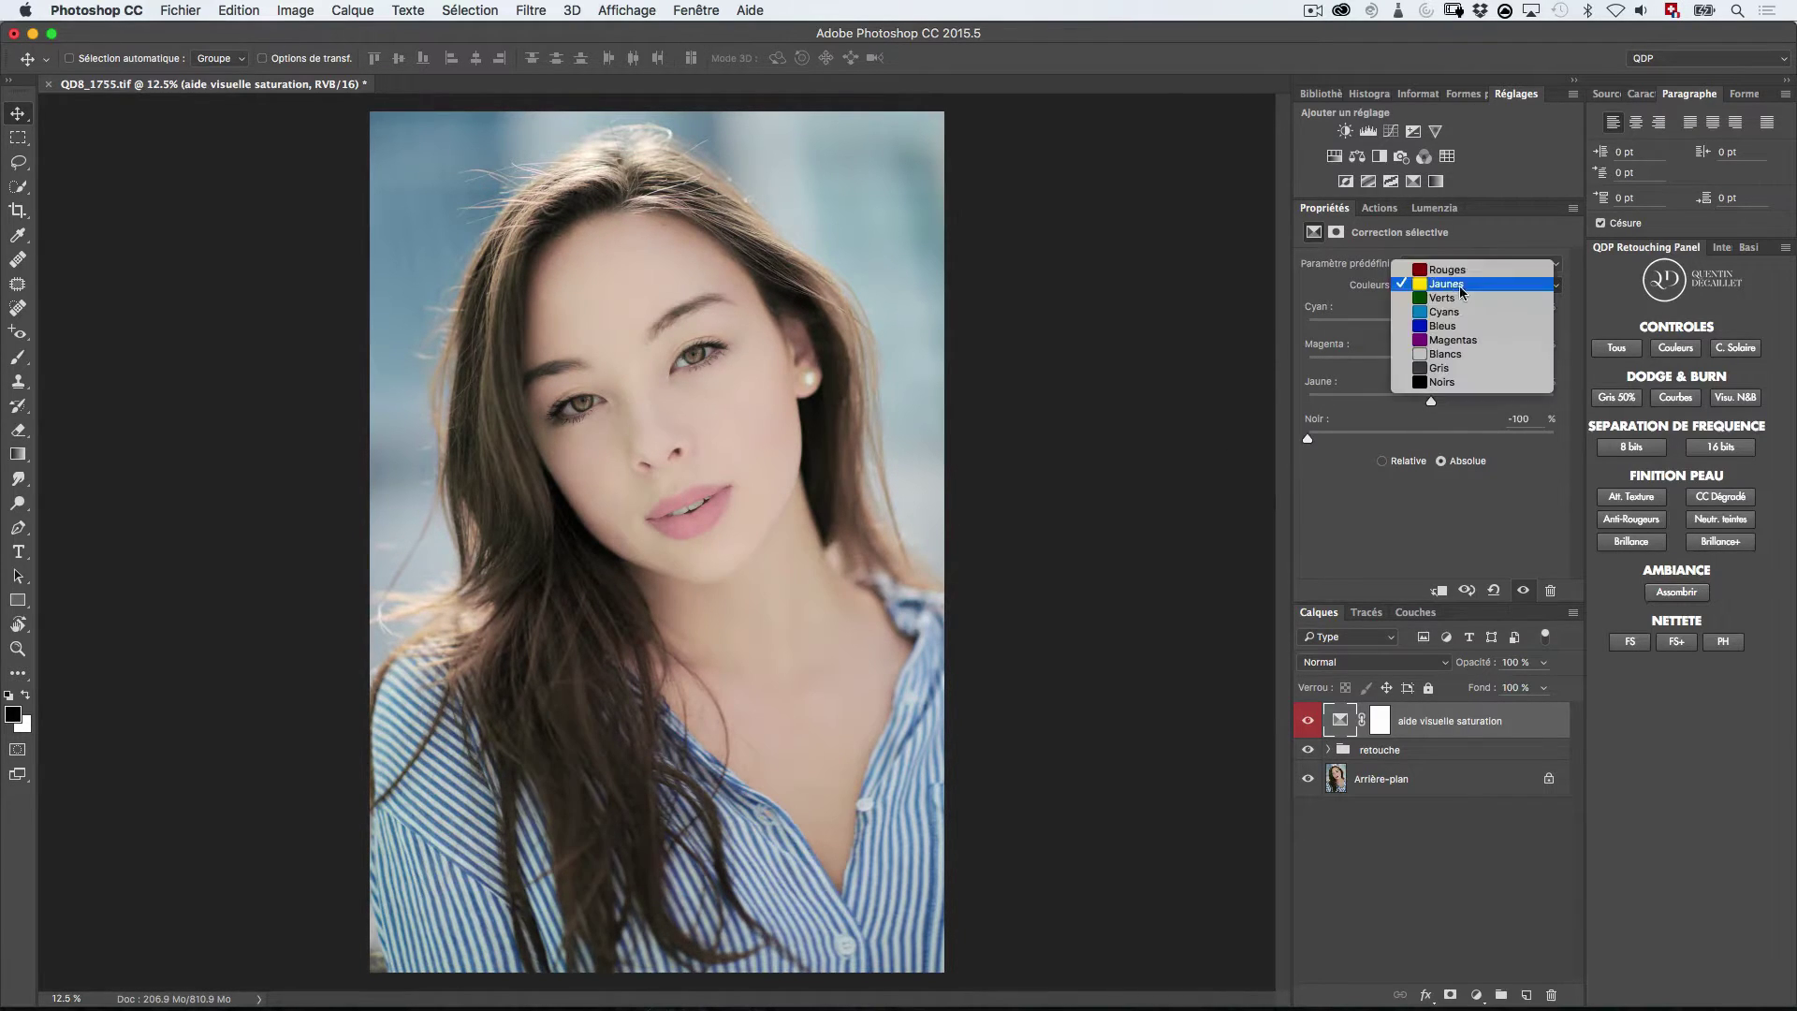
click(1453, 300)
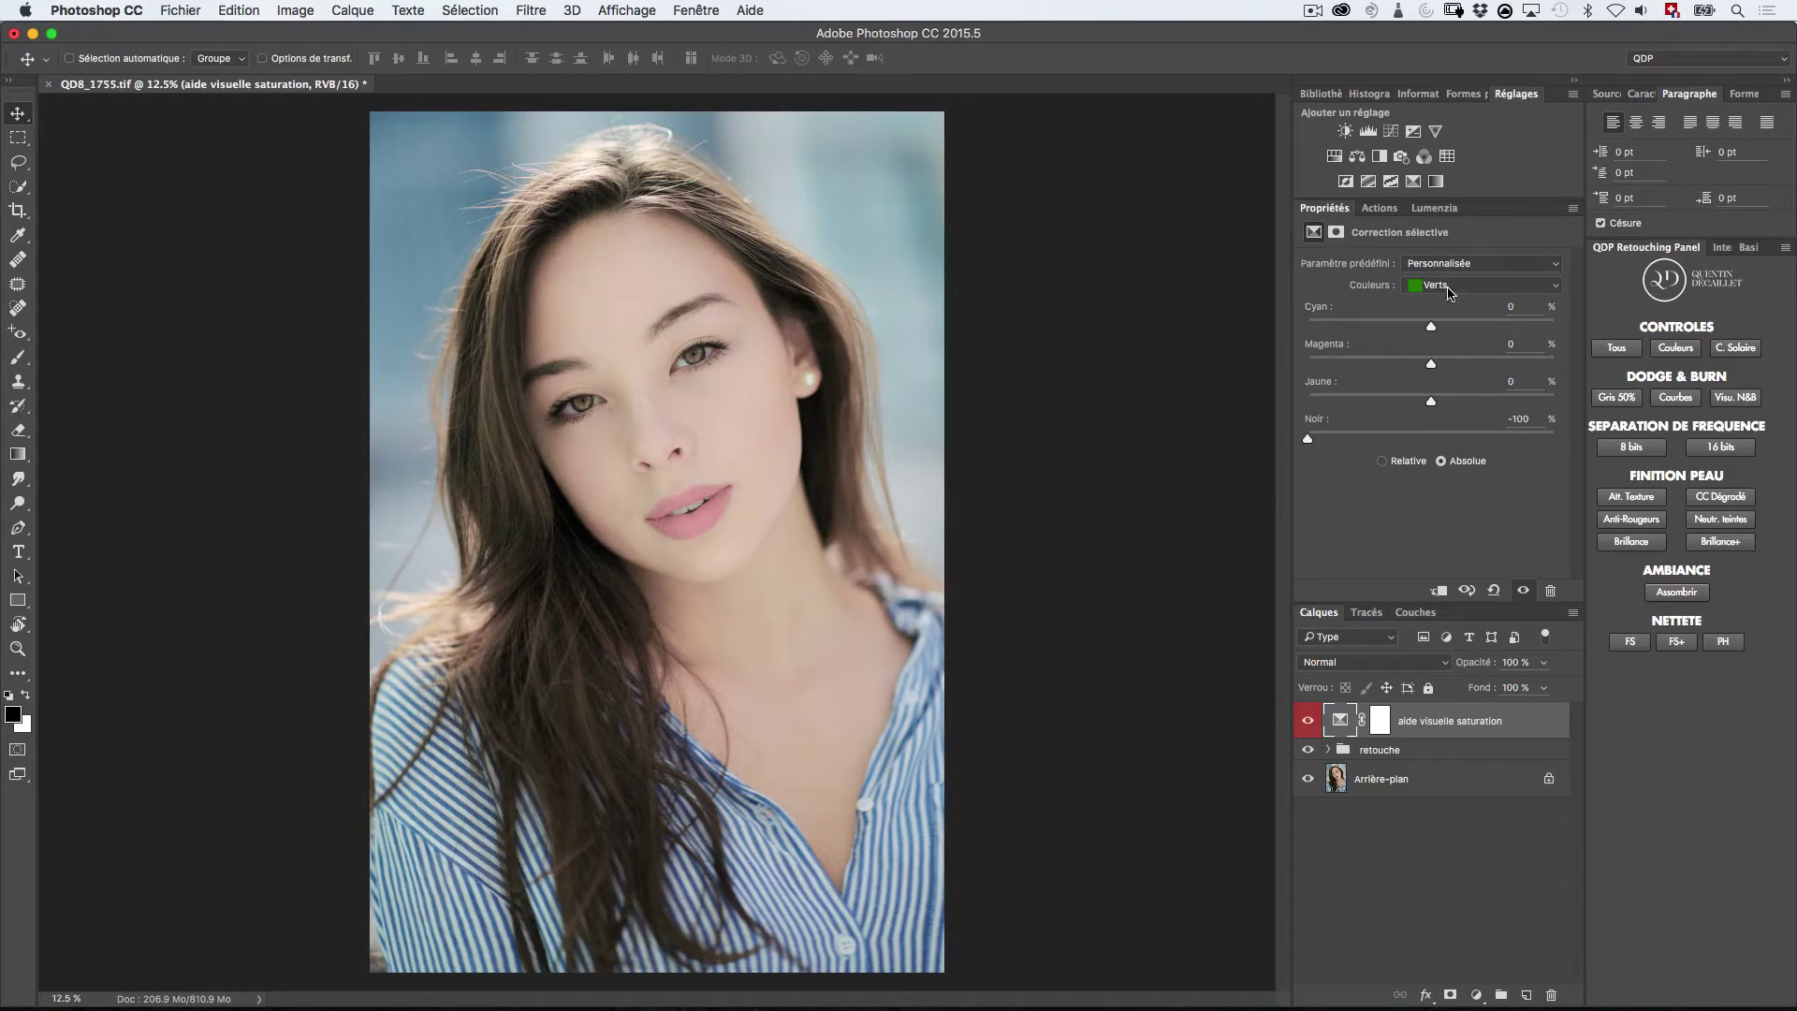
click(1449, 289)
click(1449, 298)
drag(1431, 438, 1258, 436)
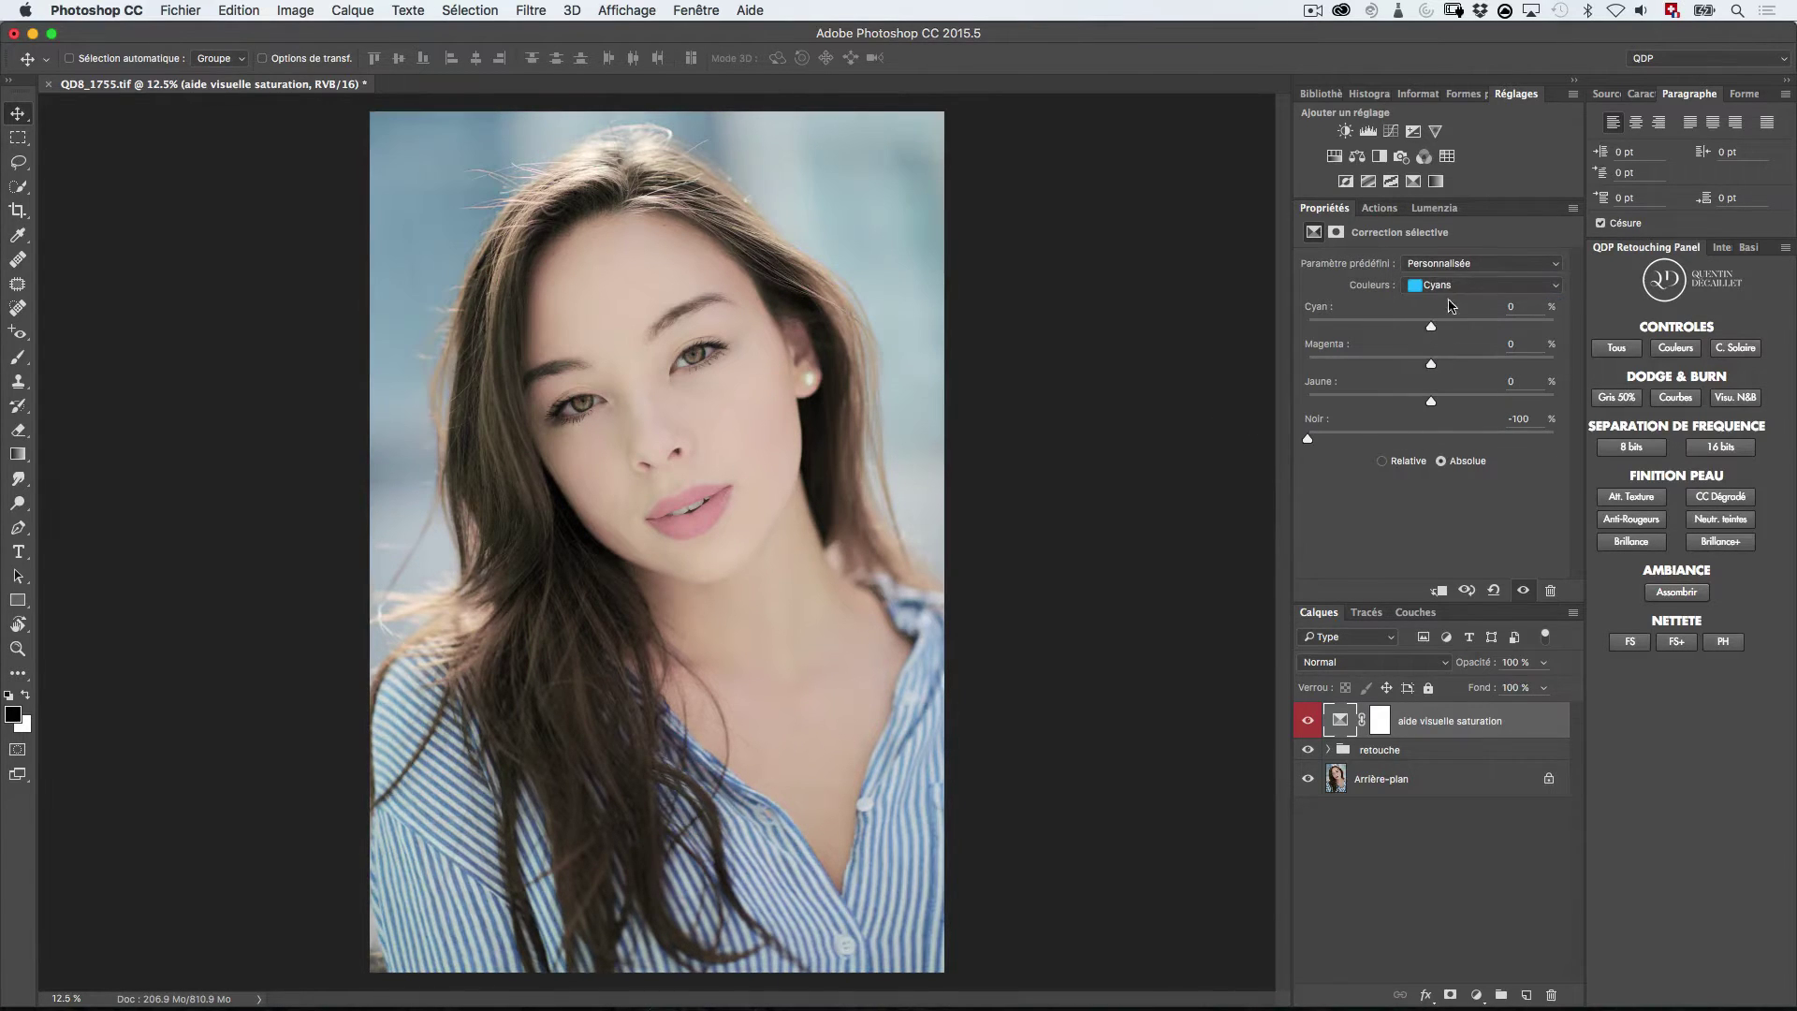
click(1451, 292)
click(1451, 298)
drag(1431, 438, 1217, 437)
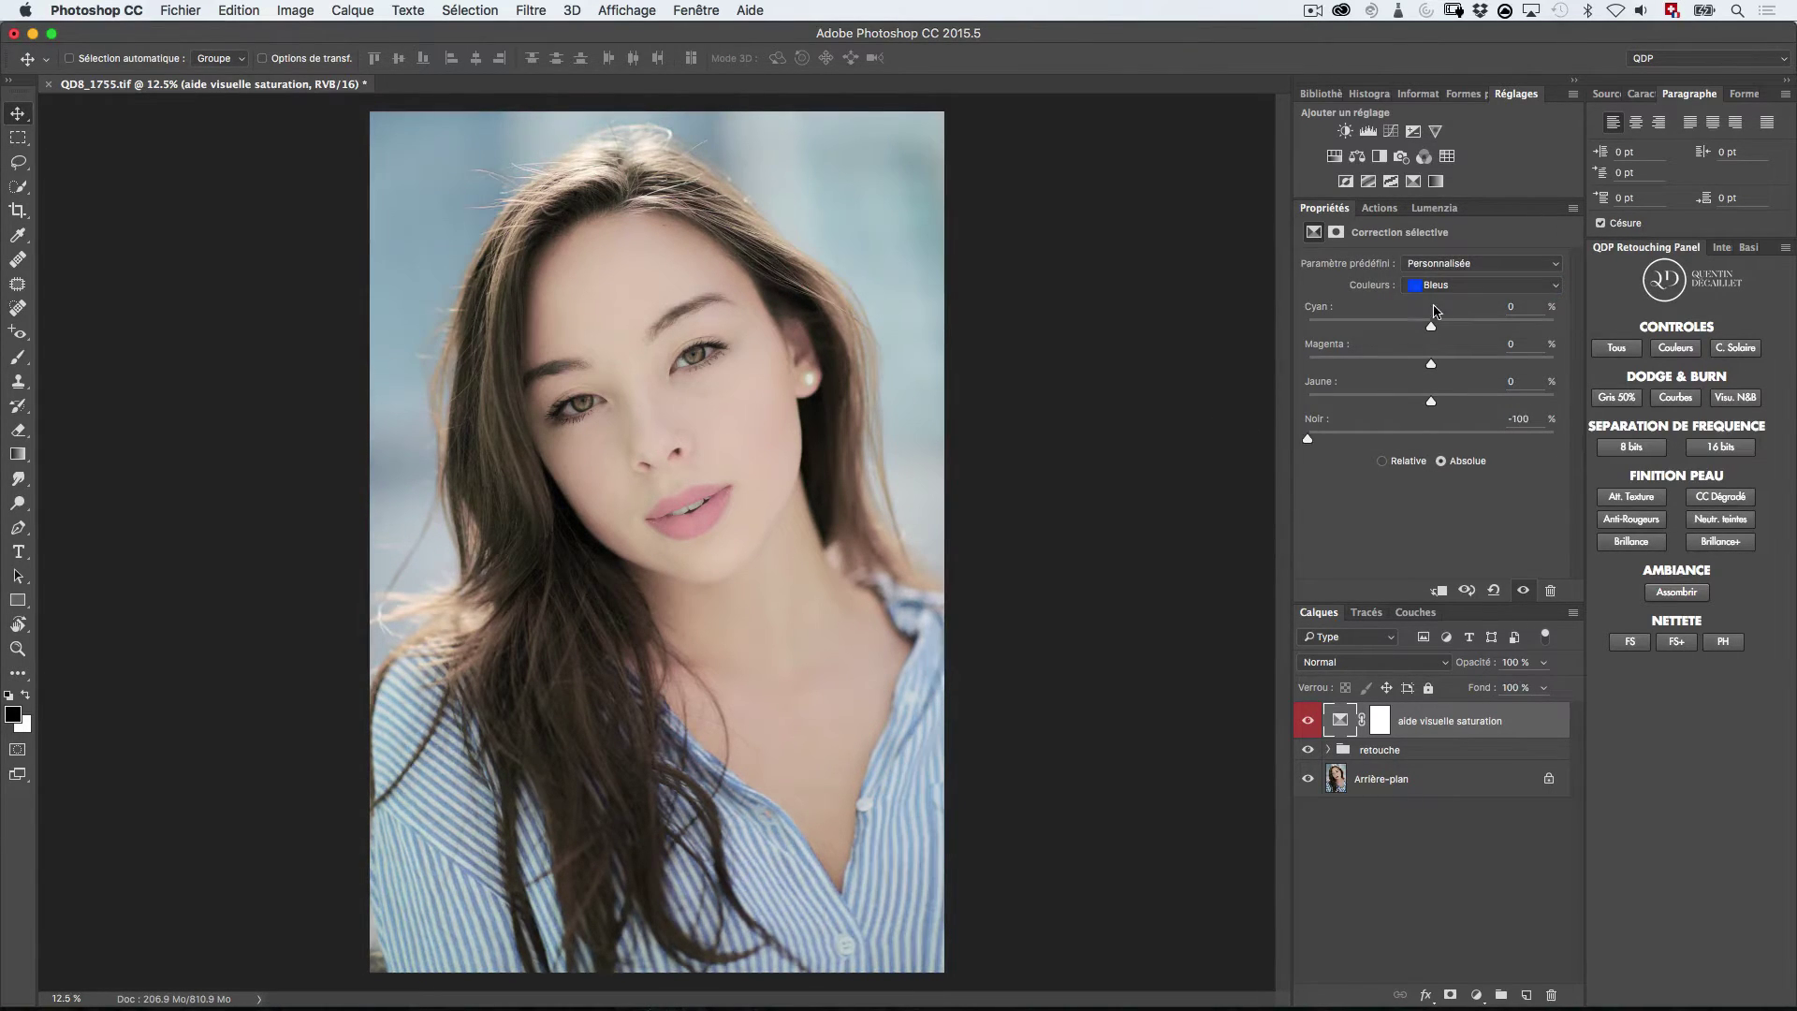
click(1439, 292)
click(1442, 298)
drag(1431, 438, 1280, 434)
Set Noir to +100% for Blancs, Gris and Noirs, and switch the aide visuelle saturation layer's blend mode to Luminosité.
click(1449, 290)
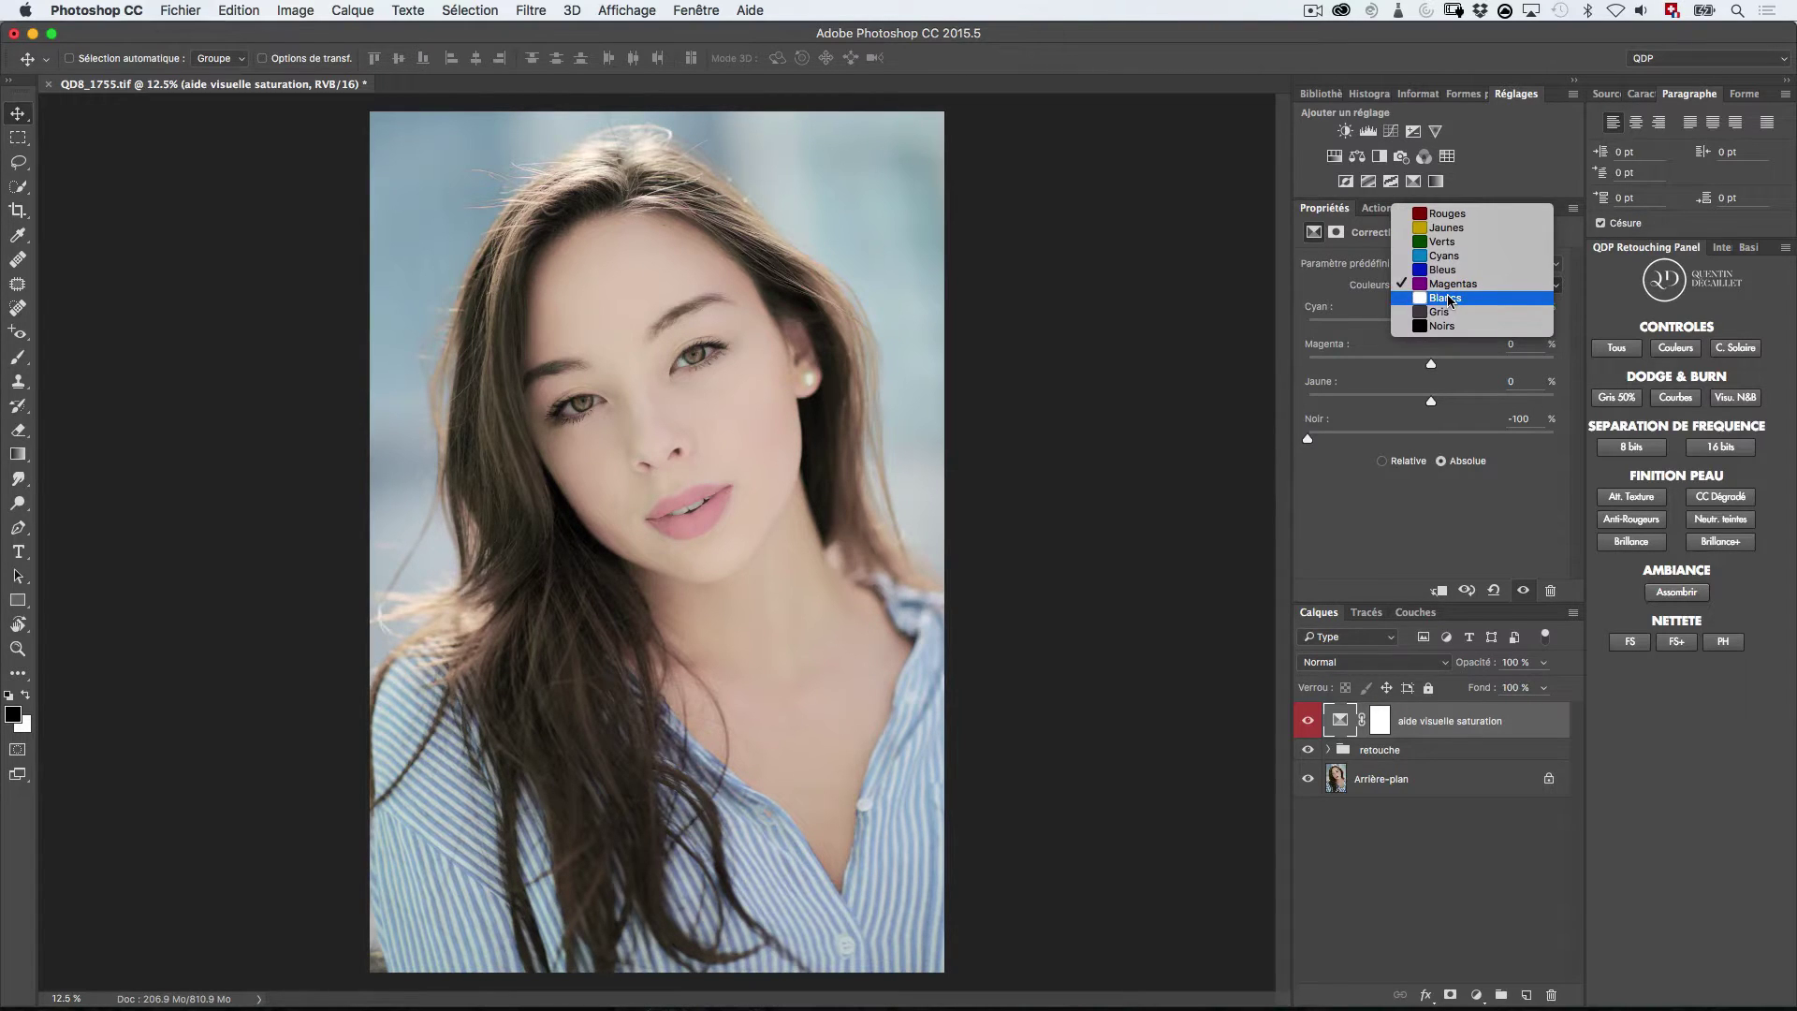
click(1449, 298)
drag(1470, 438, 1672, 435)
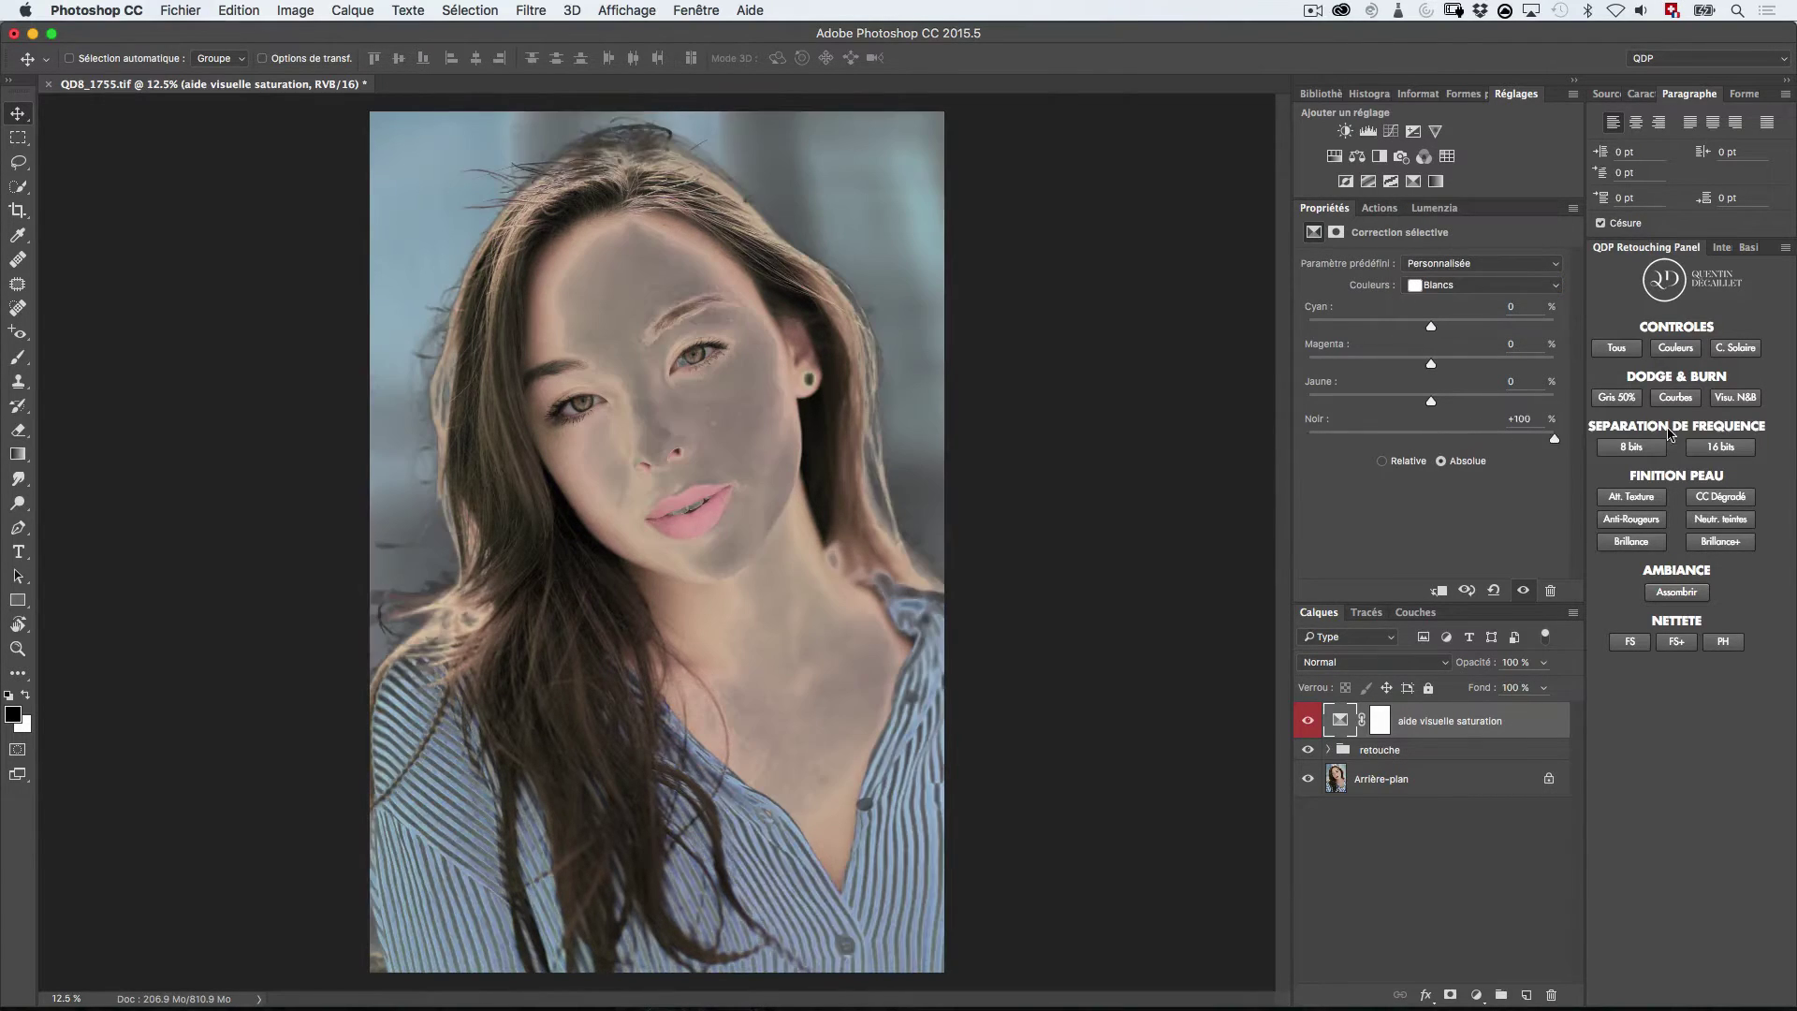
click(1457, 286)
click(1456, 304)
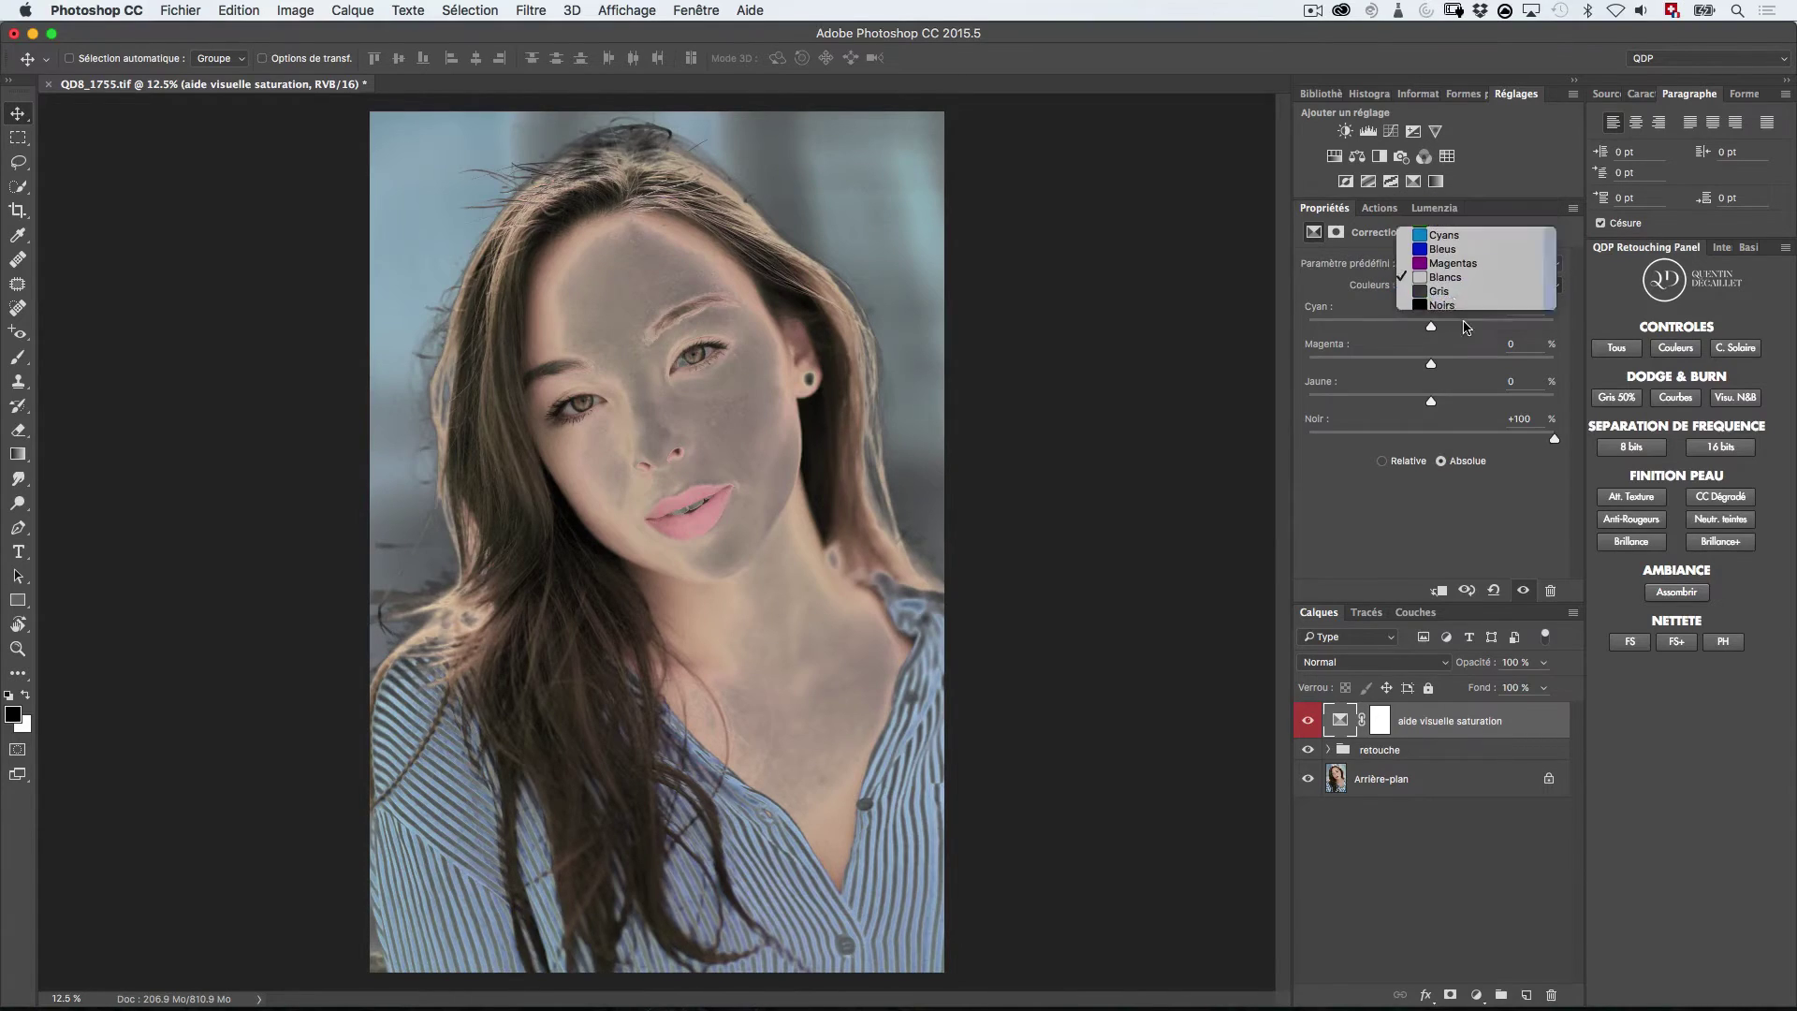
click(1457, 285)
click(1456, 303)
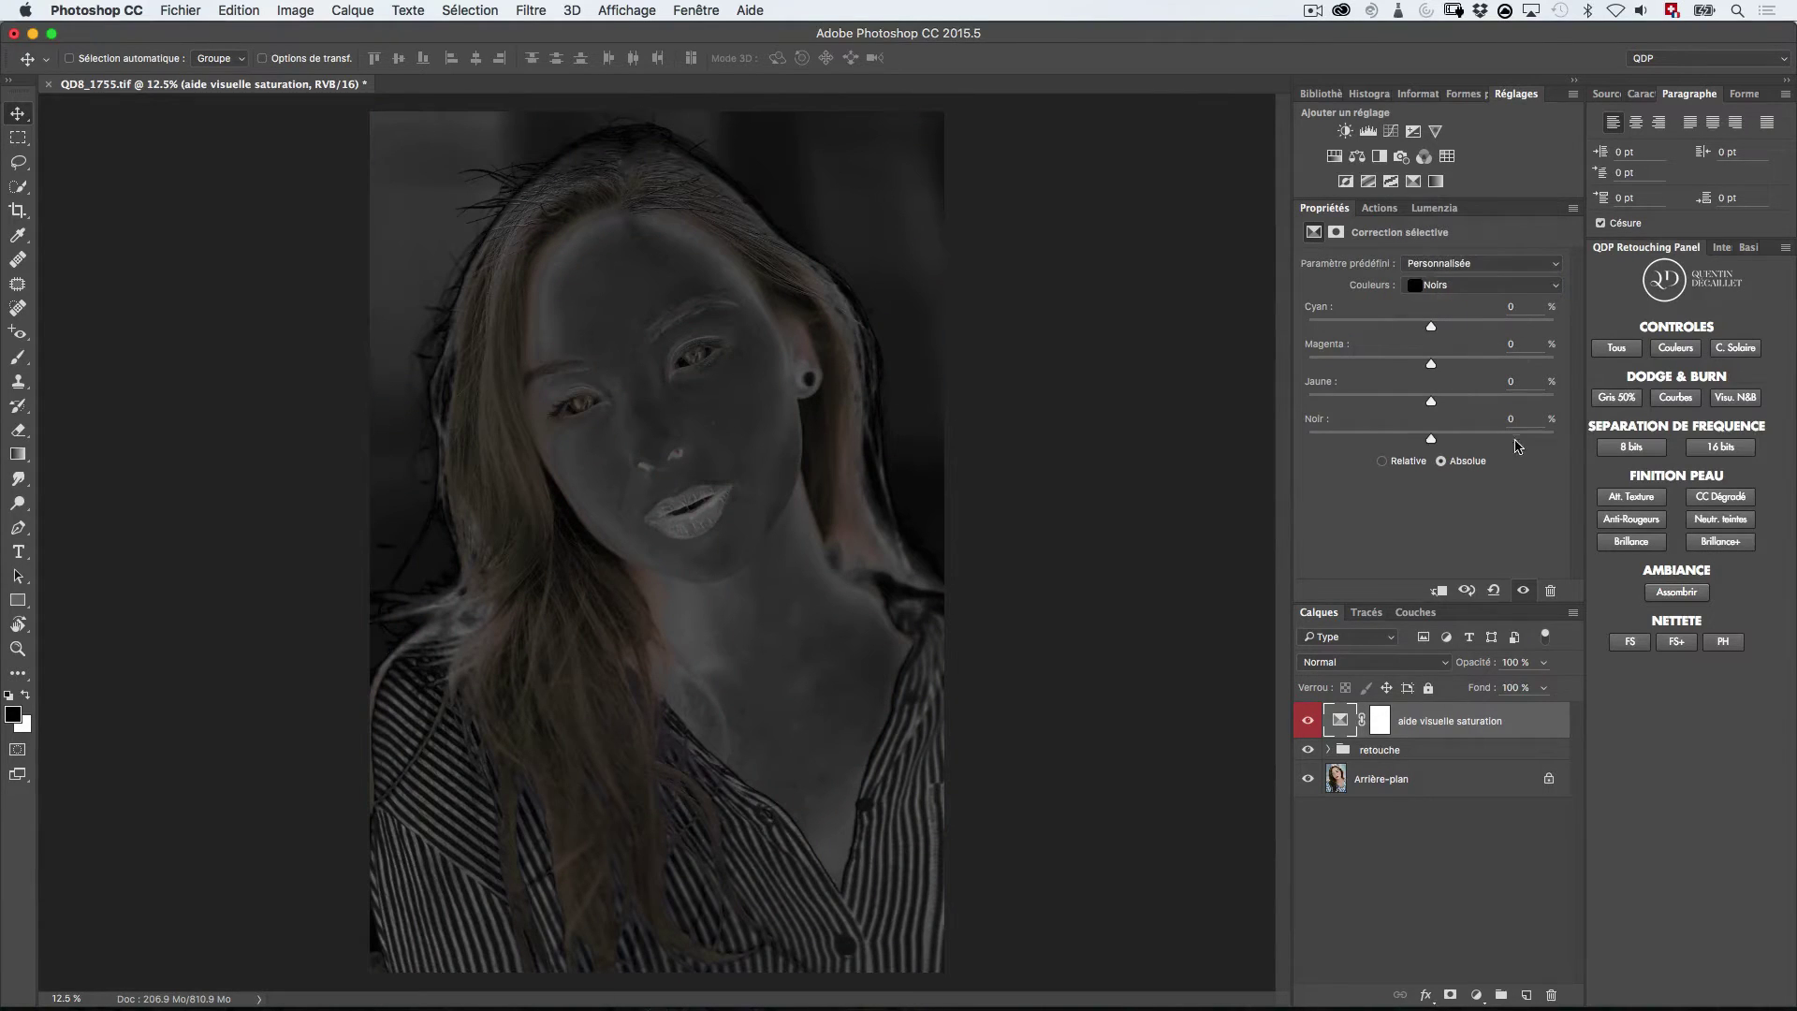
drag(1516, 436, 1654, 436)
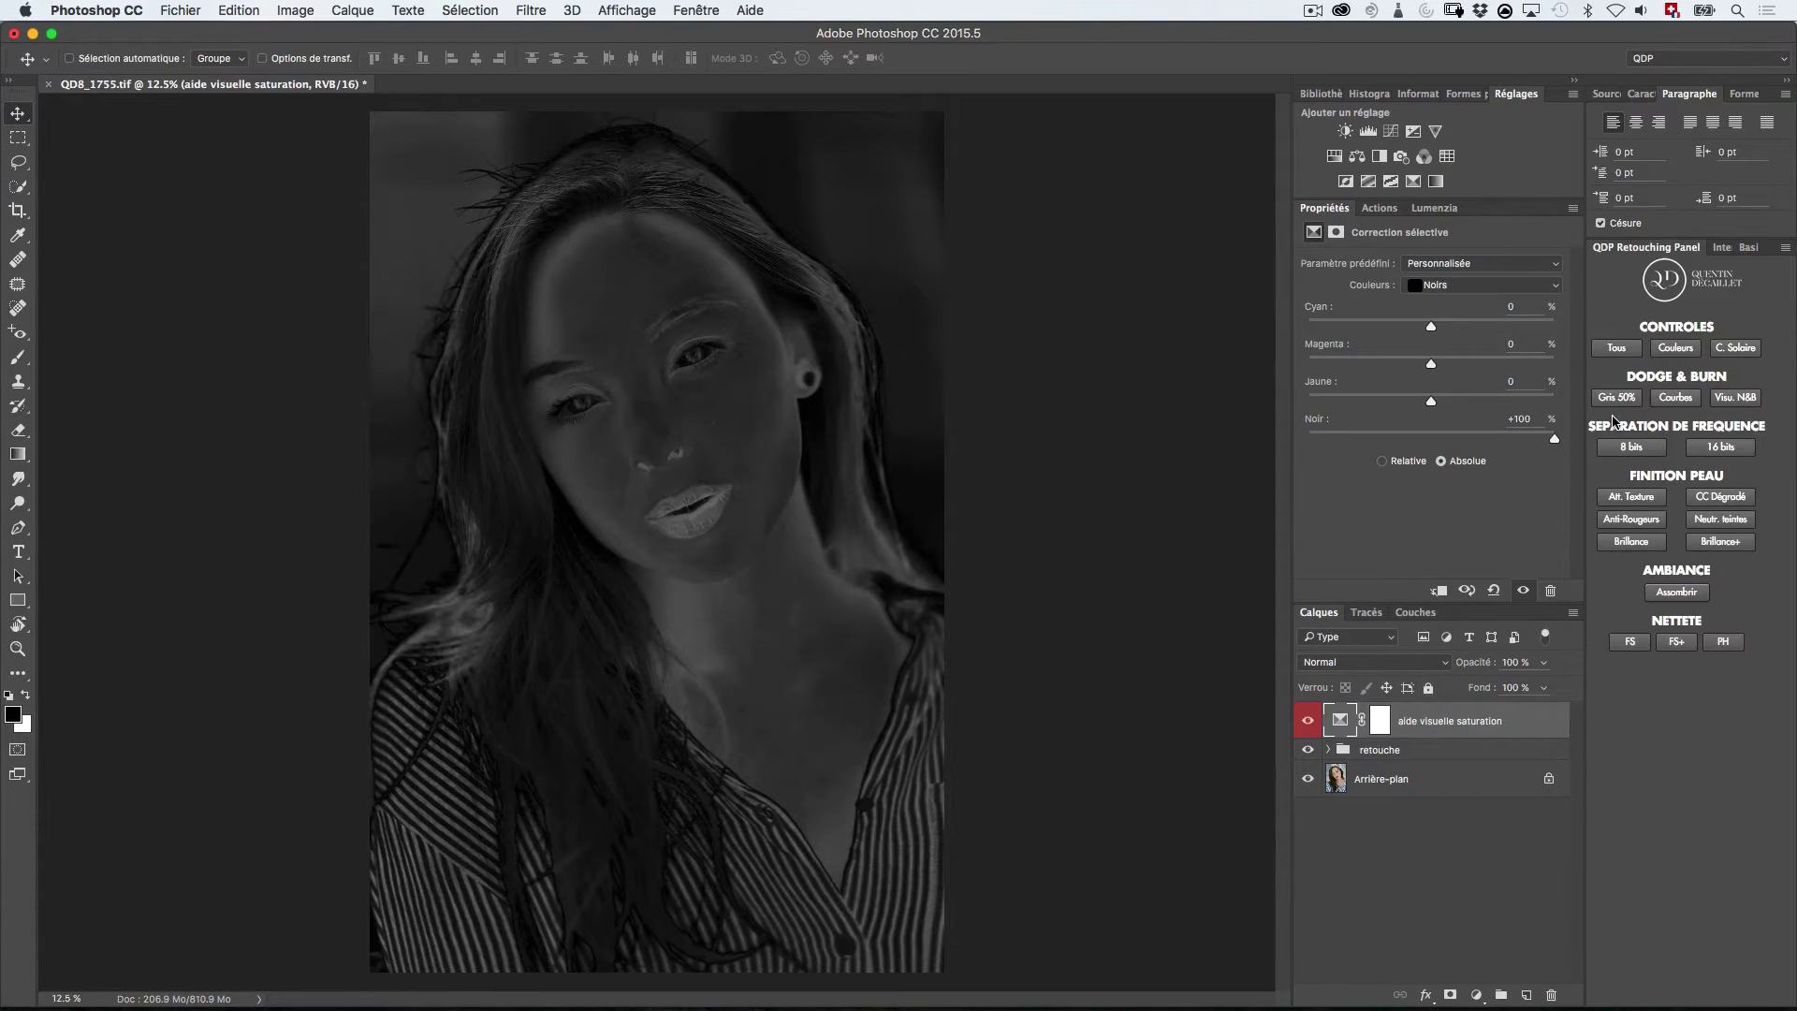
click(1373, 662)
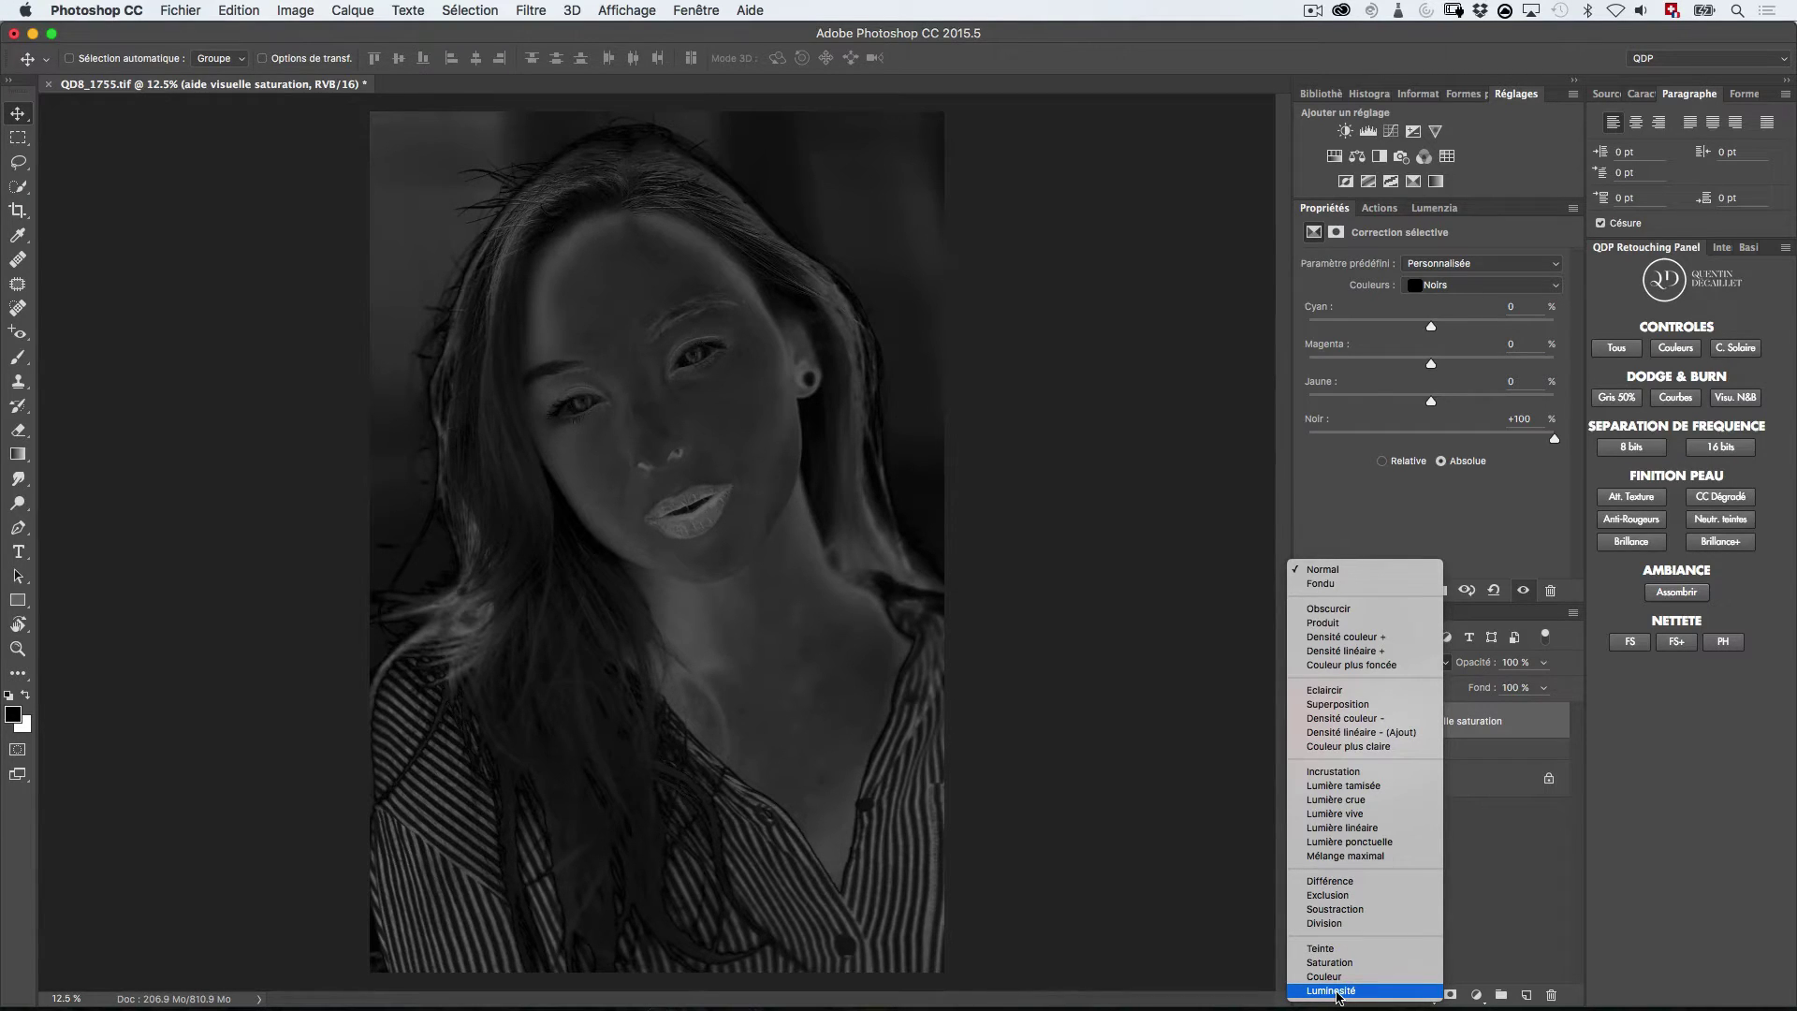
click(1337, 991)
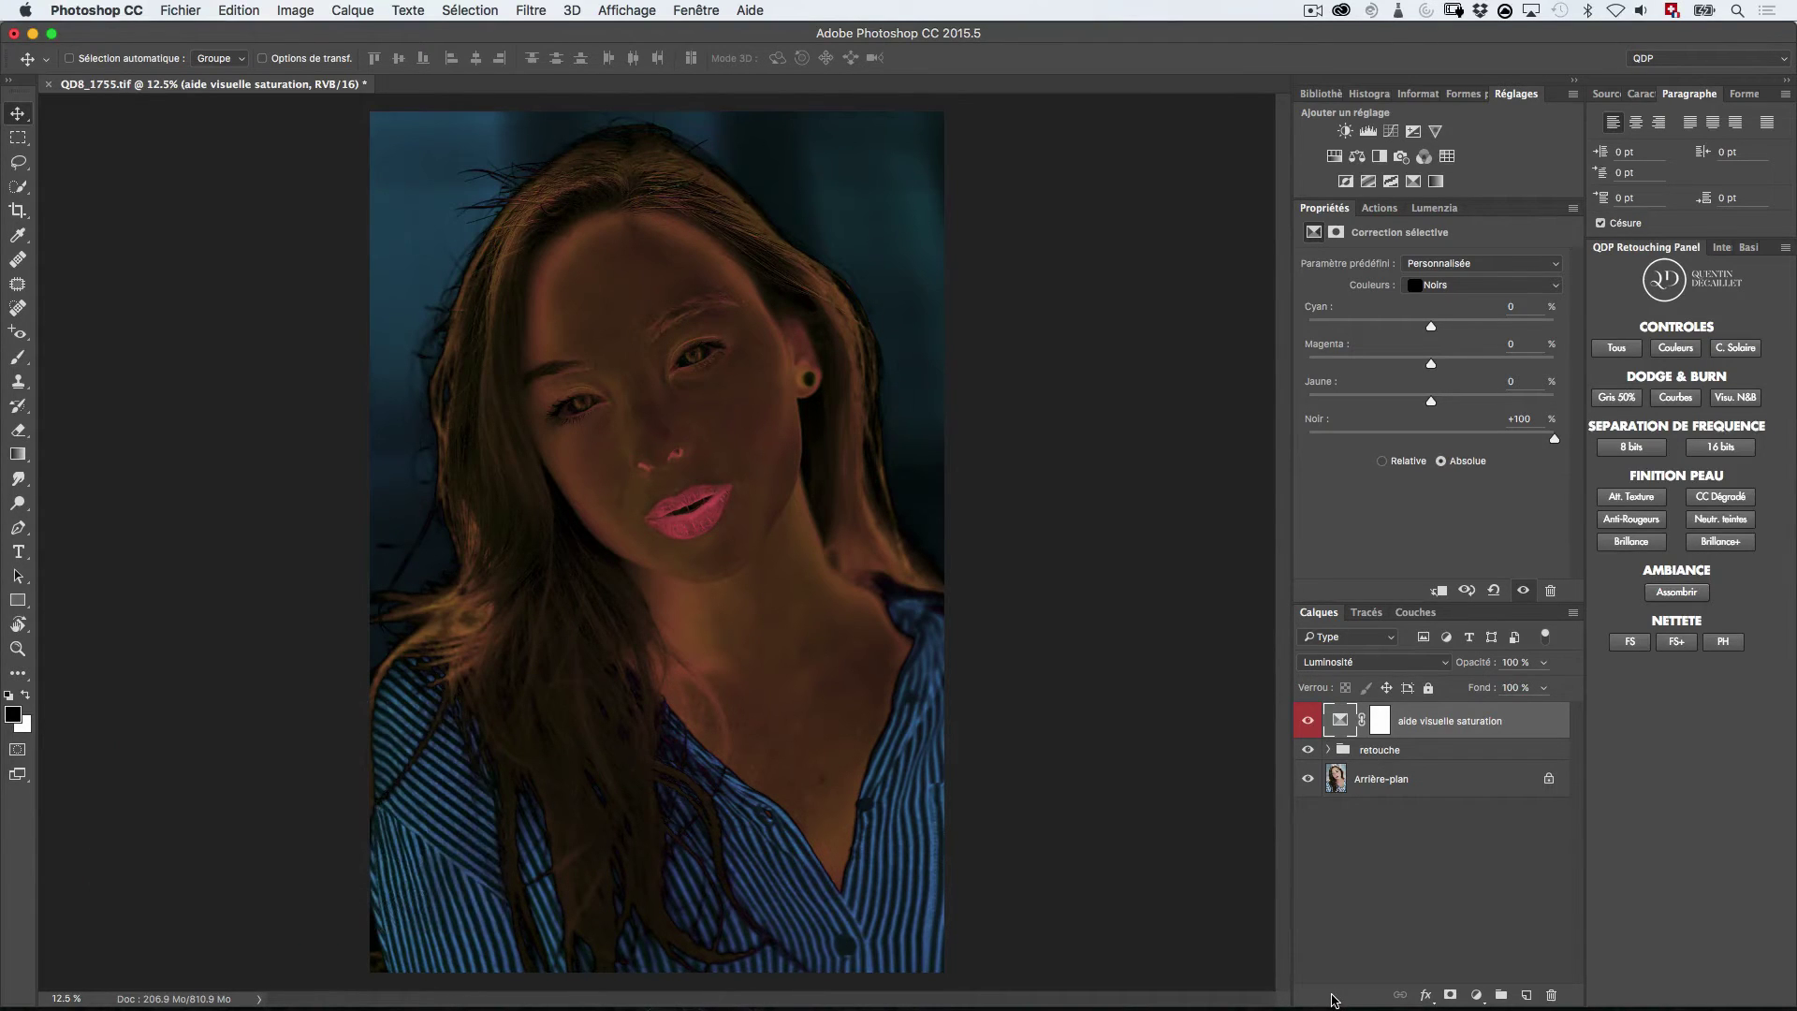
Add a Teinte/Saturation adjustment layer directly above the retouche group.
click(1416, 753)
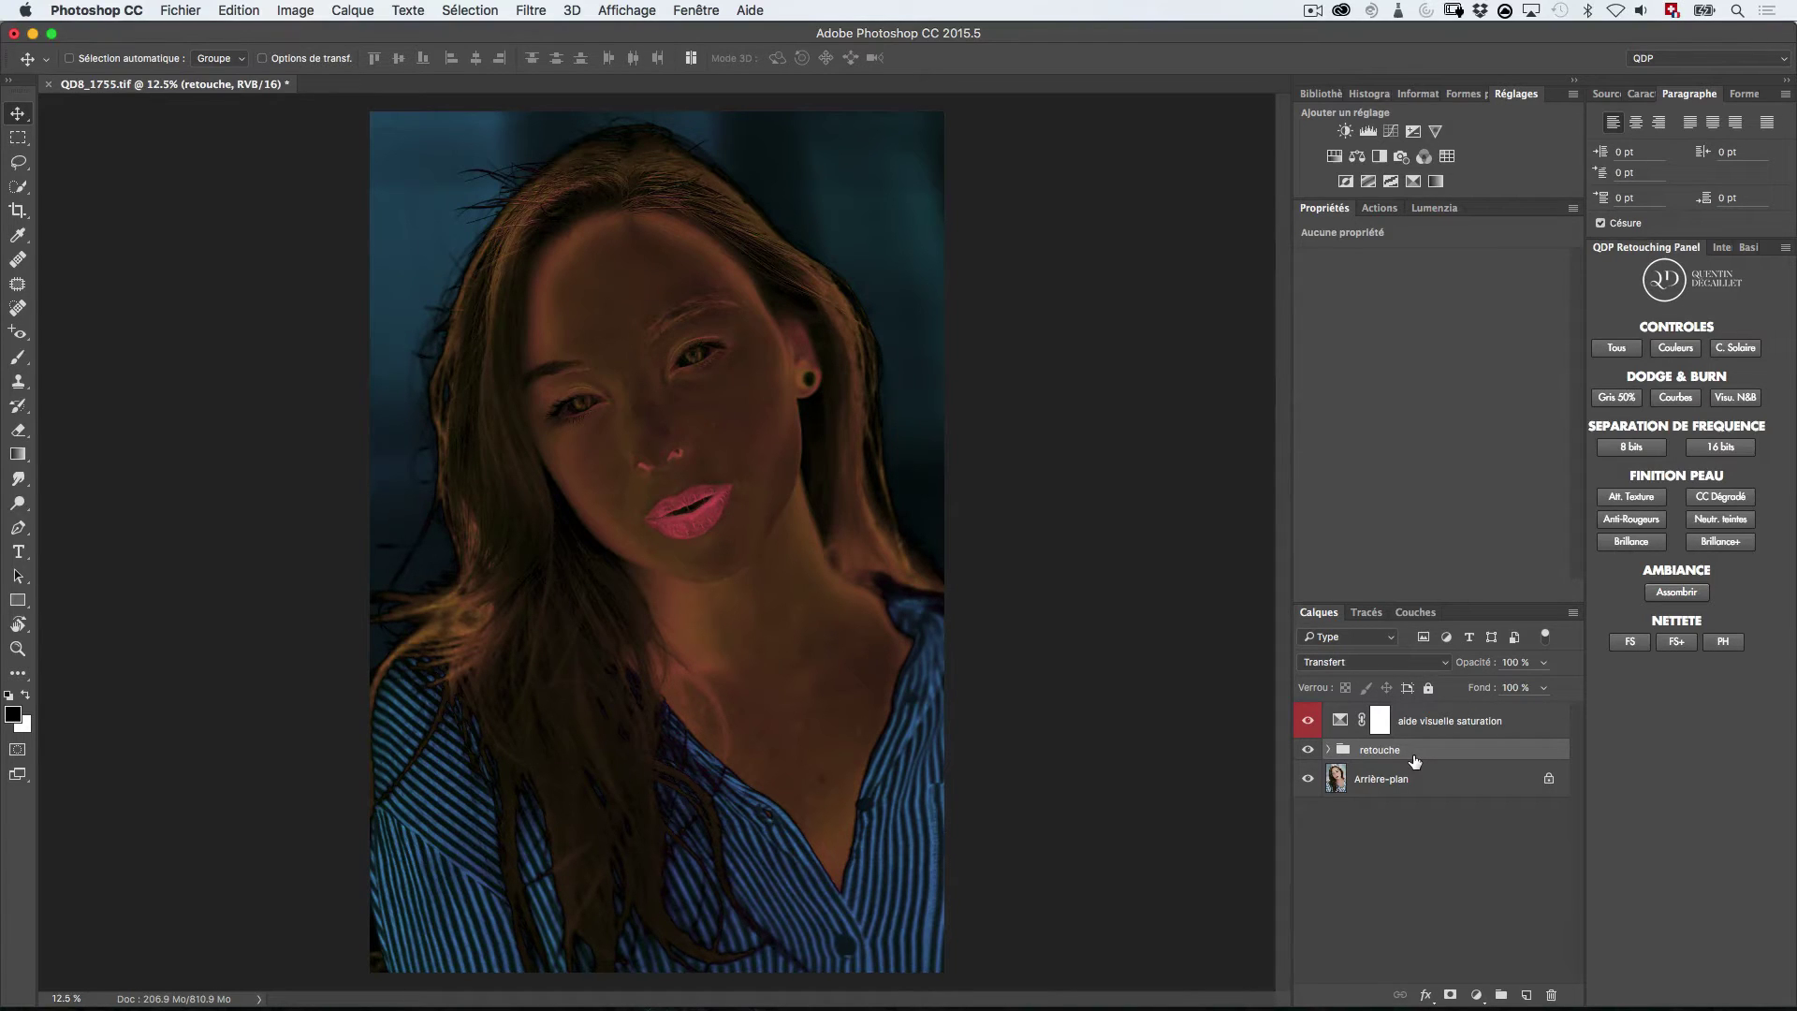
key(super)
key(super+alt+u)
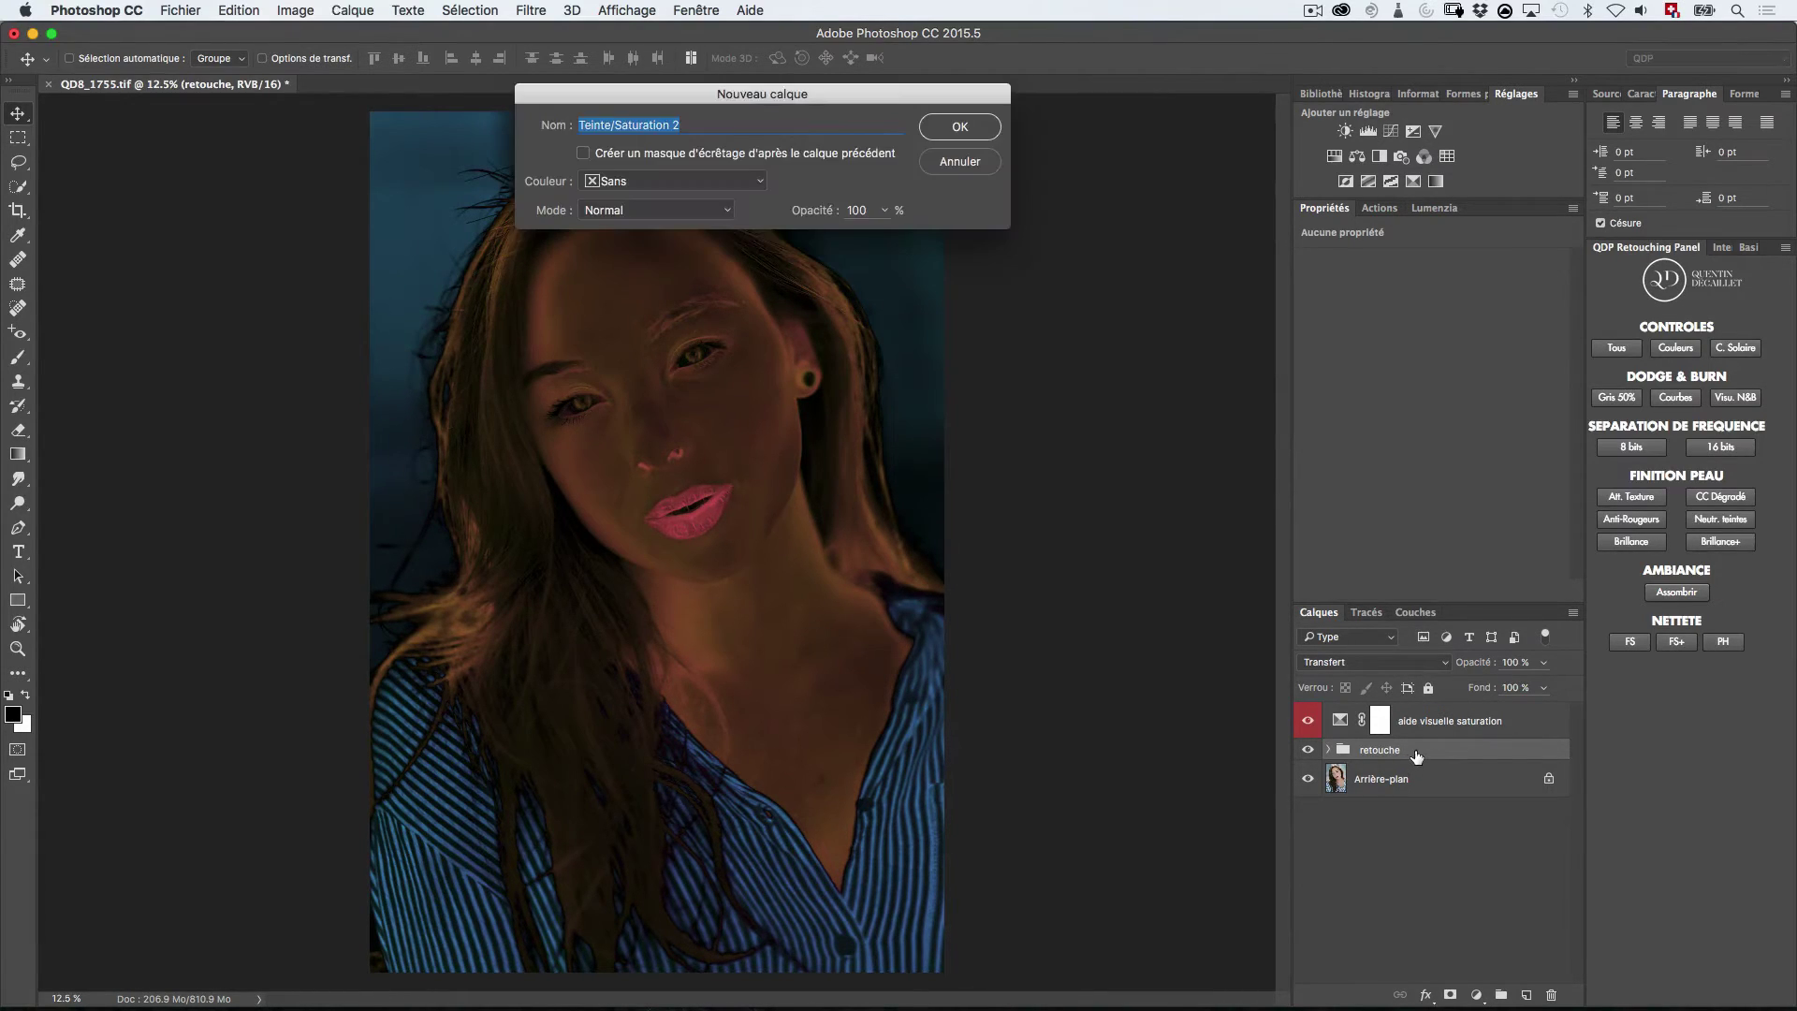
key(Return)
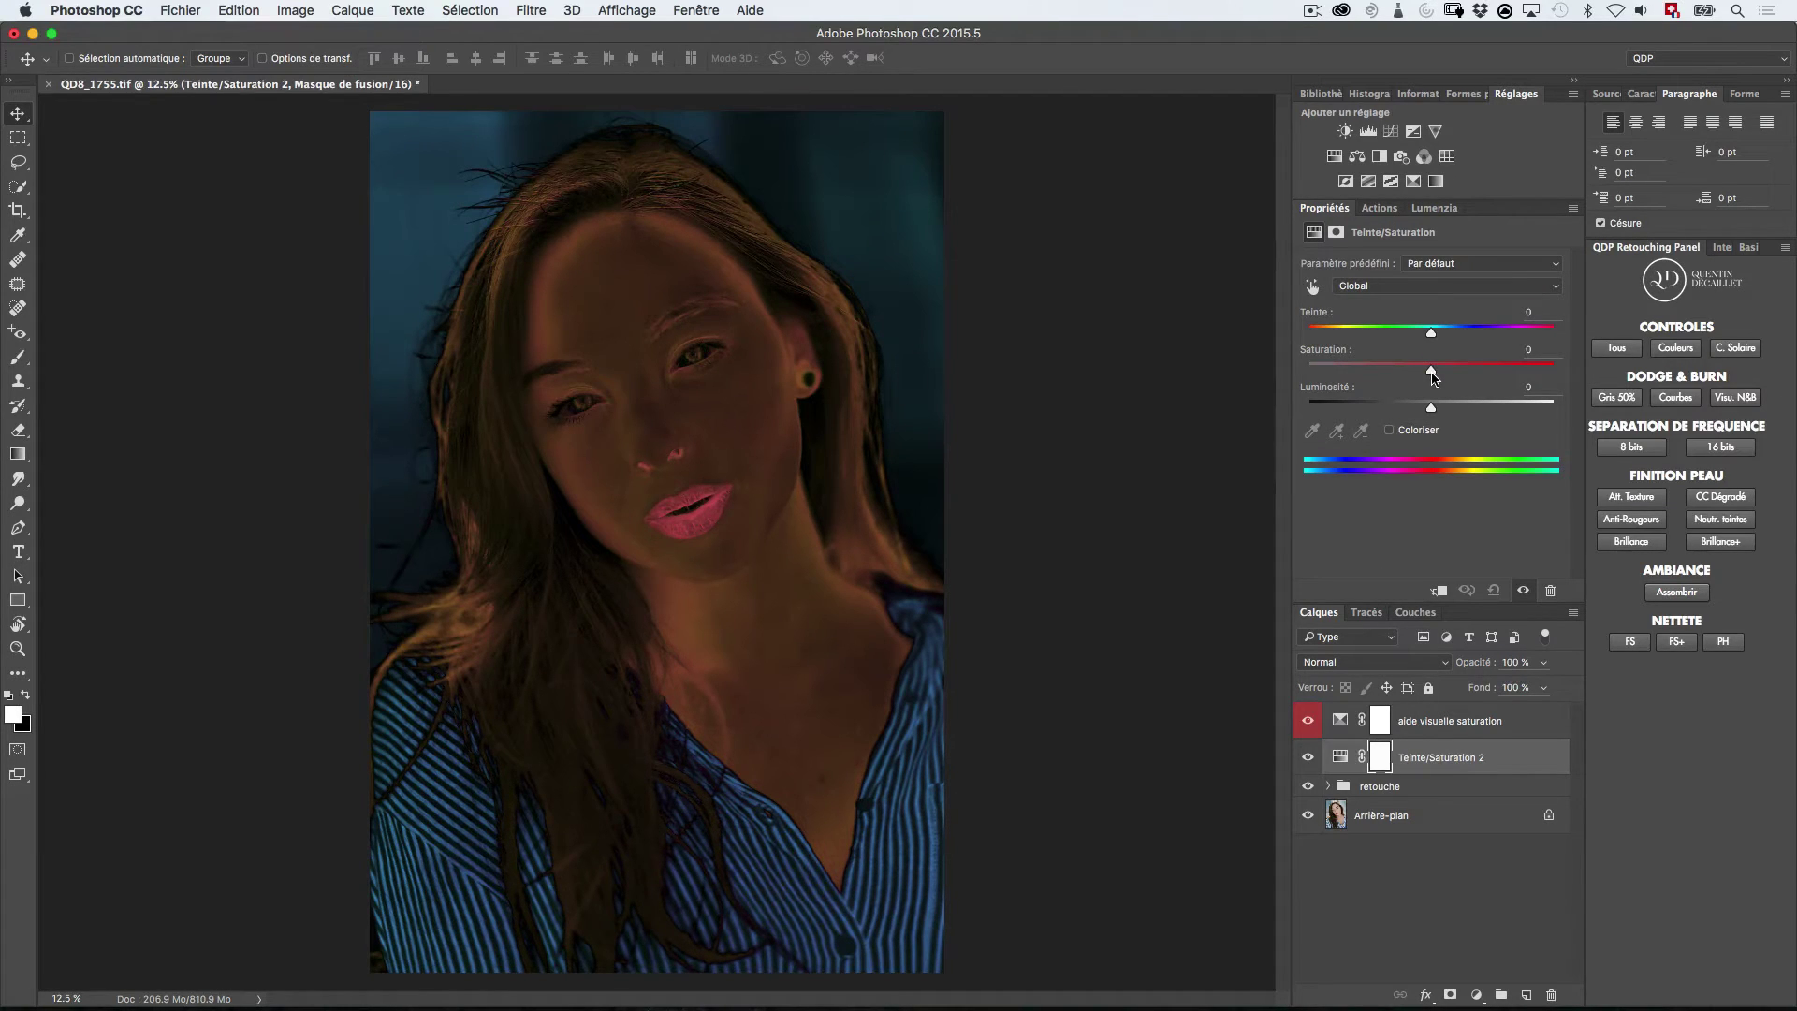
Raise the Teinte/Saturation layer's saturation to +100 and compare the image with and without the aide visuelle saturation layer.
drag(1432, 372, 1558, 371)
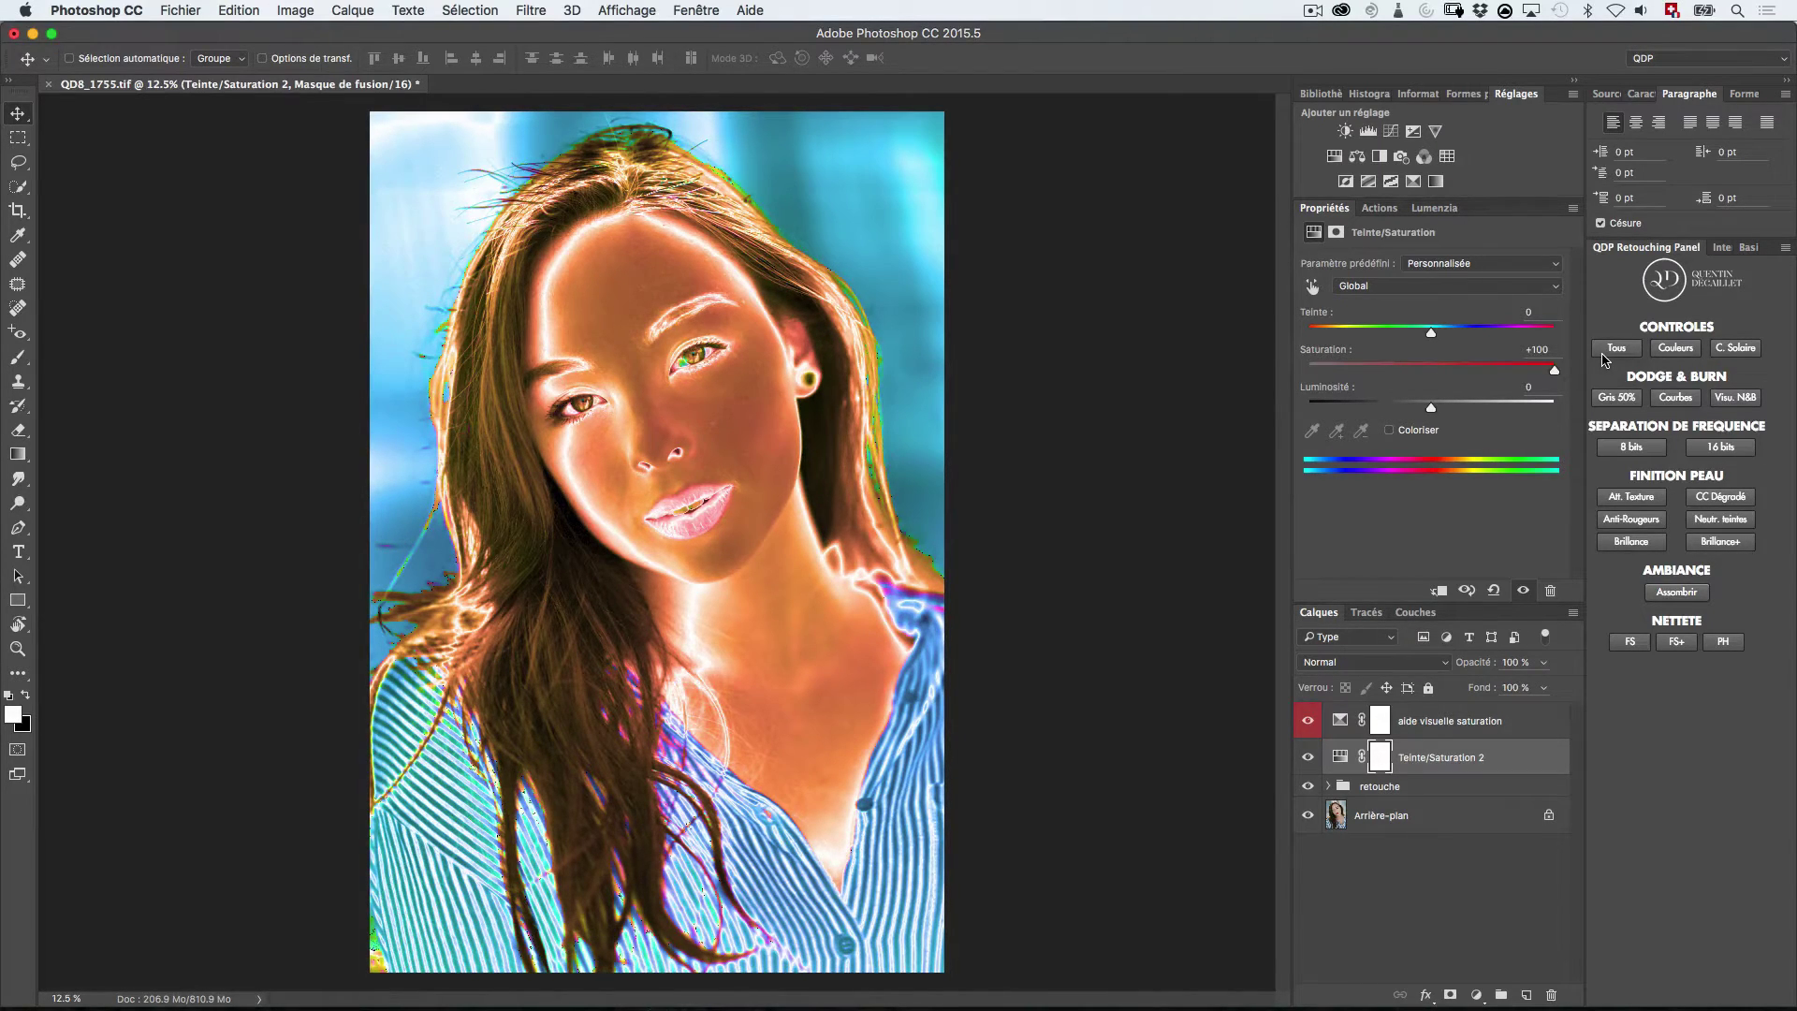
click(1310, 721)
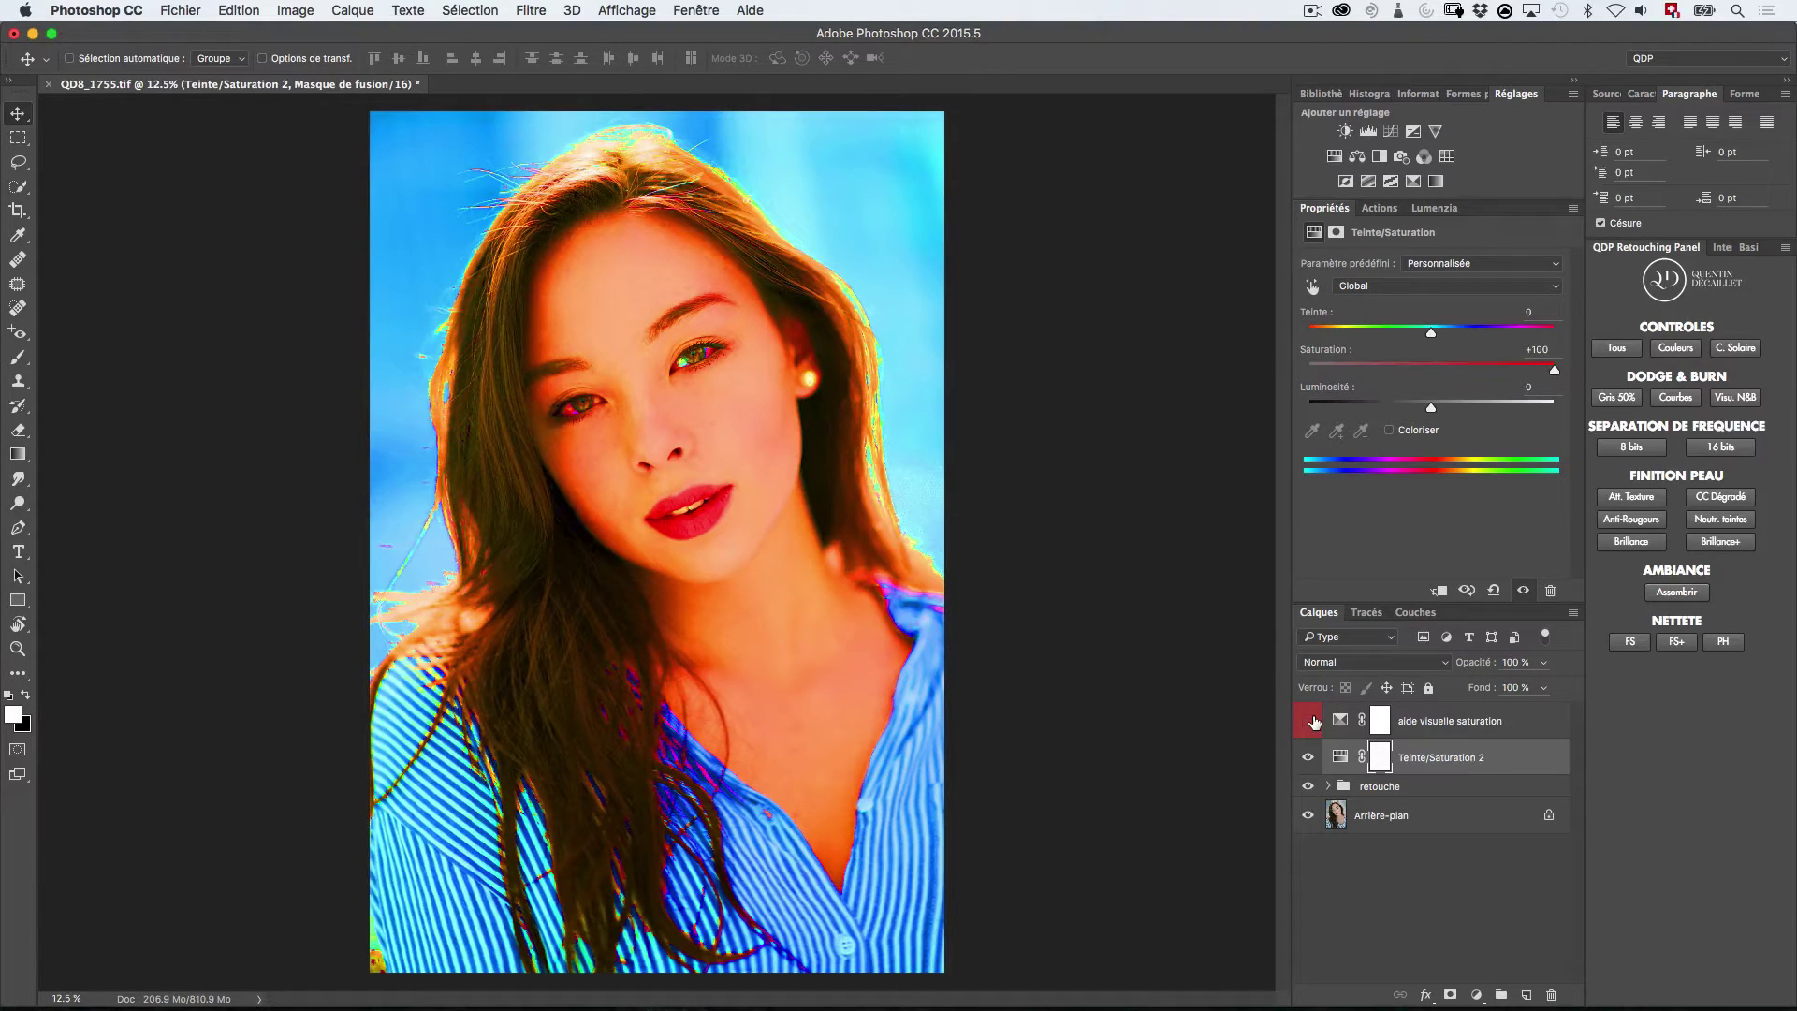
click(1310, 721)
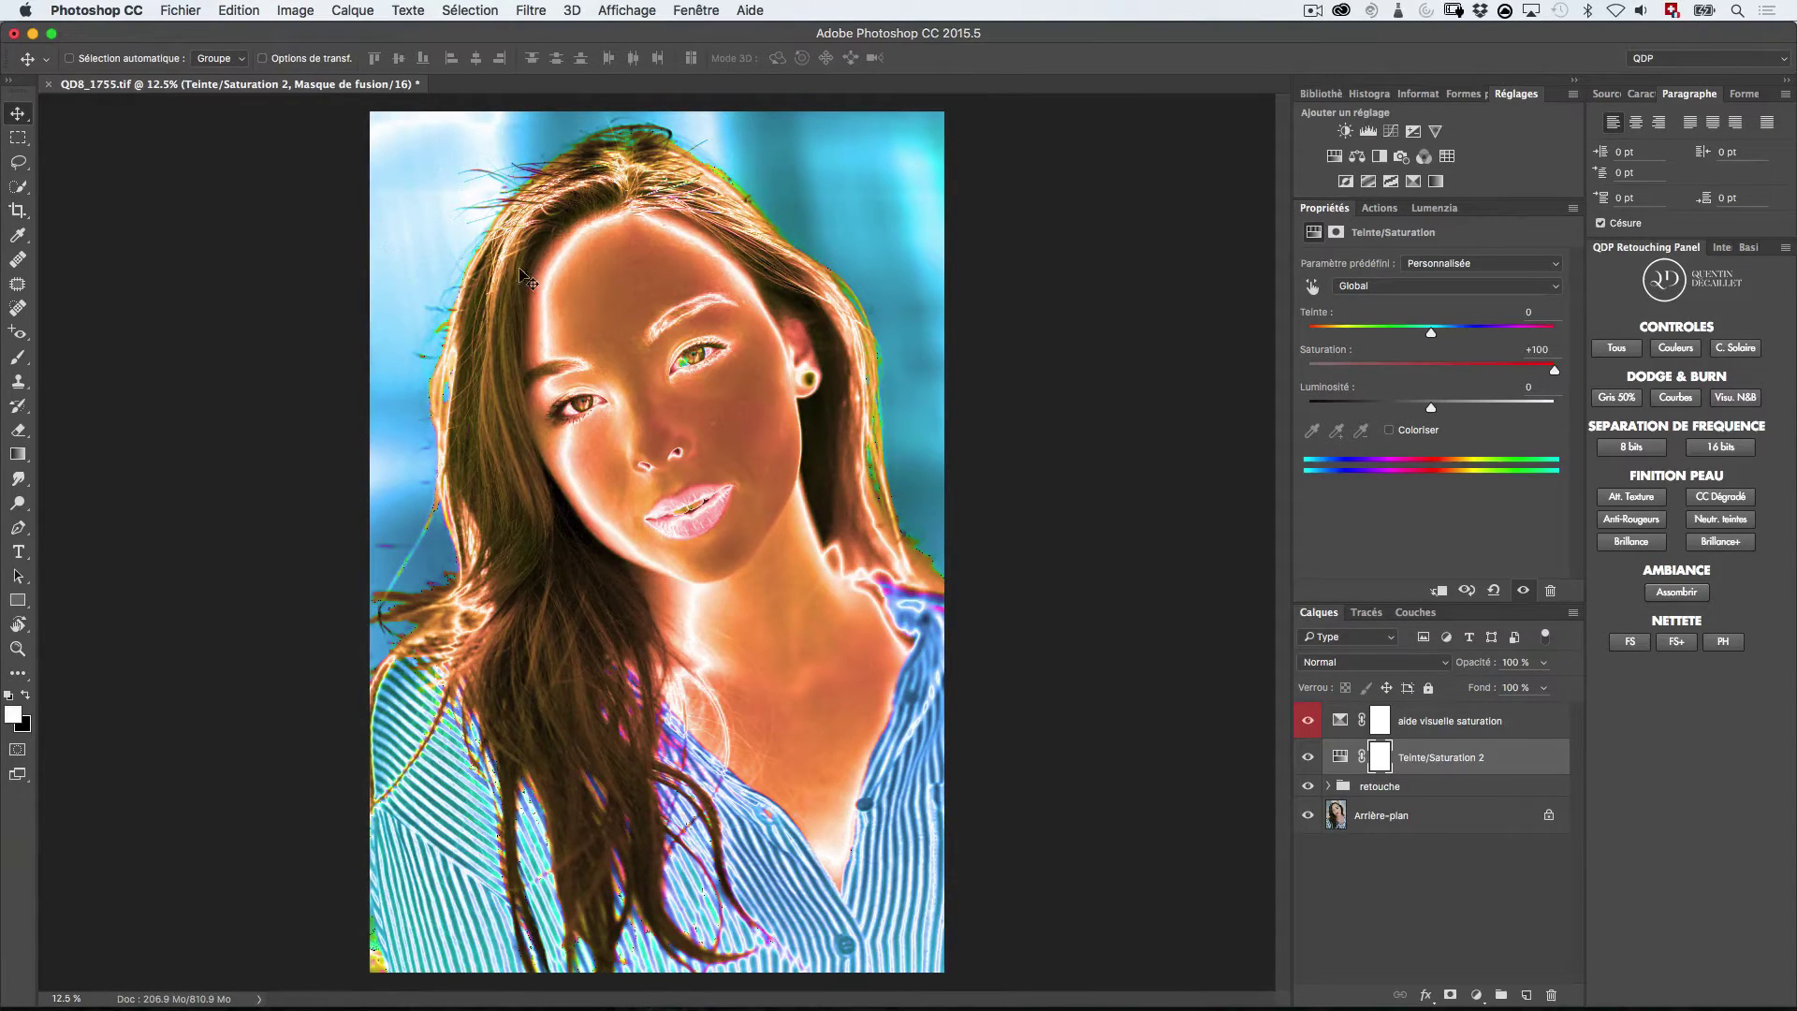
Lower the Teinte/Saturation layer's saturation to -70 and compare the image with and without the aide visuelle saturation layer.
click(1341, 757)
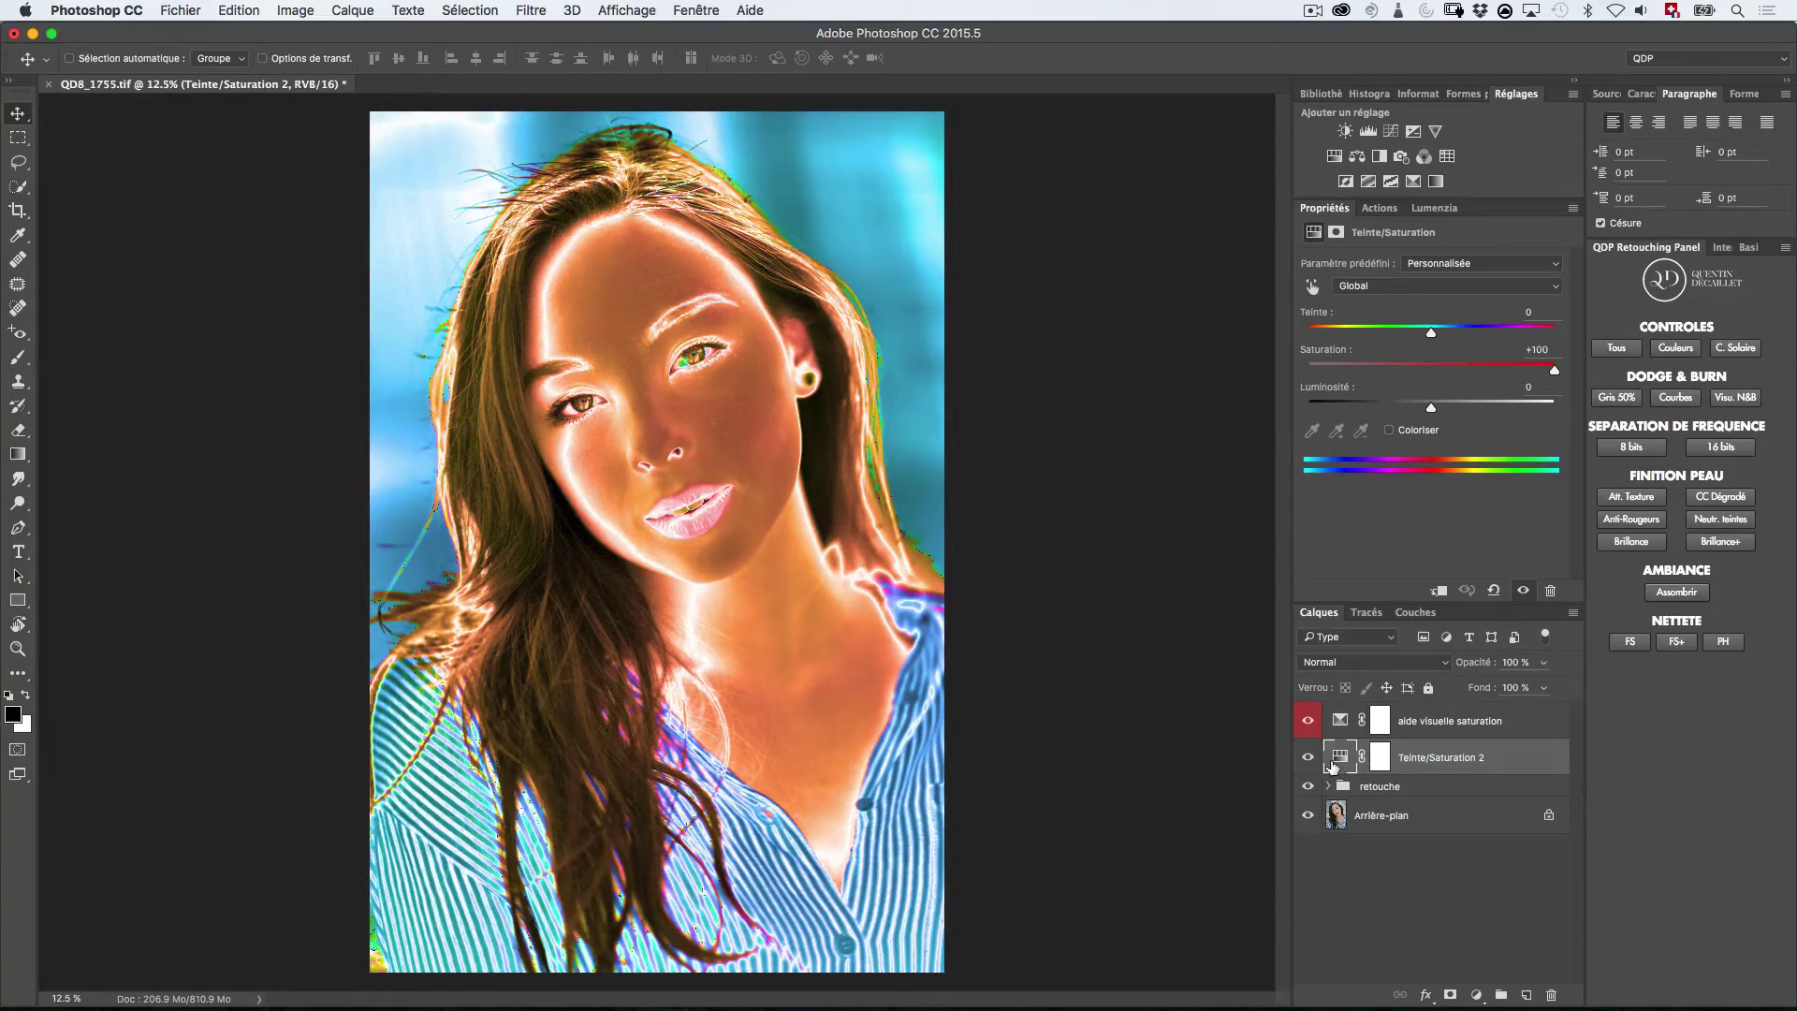
drag(1530, 363, 1346, 365)
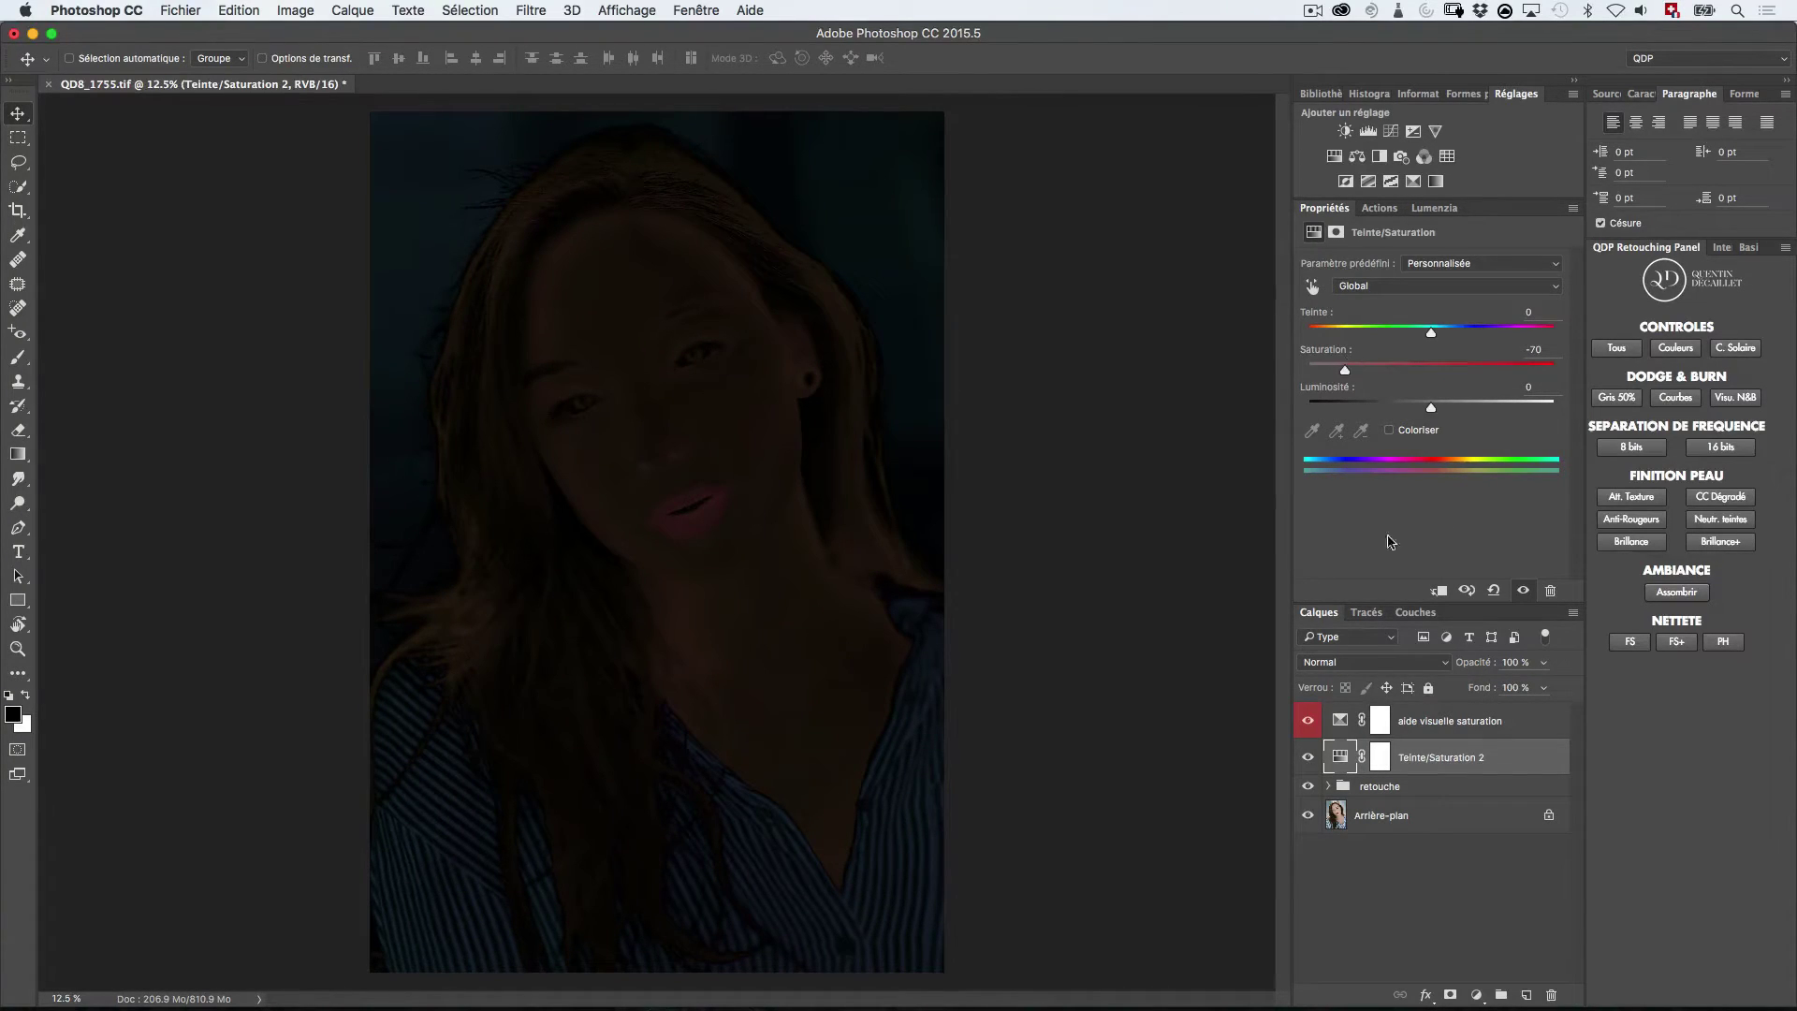
click(1311, 722)
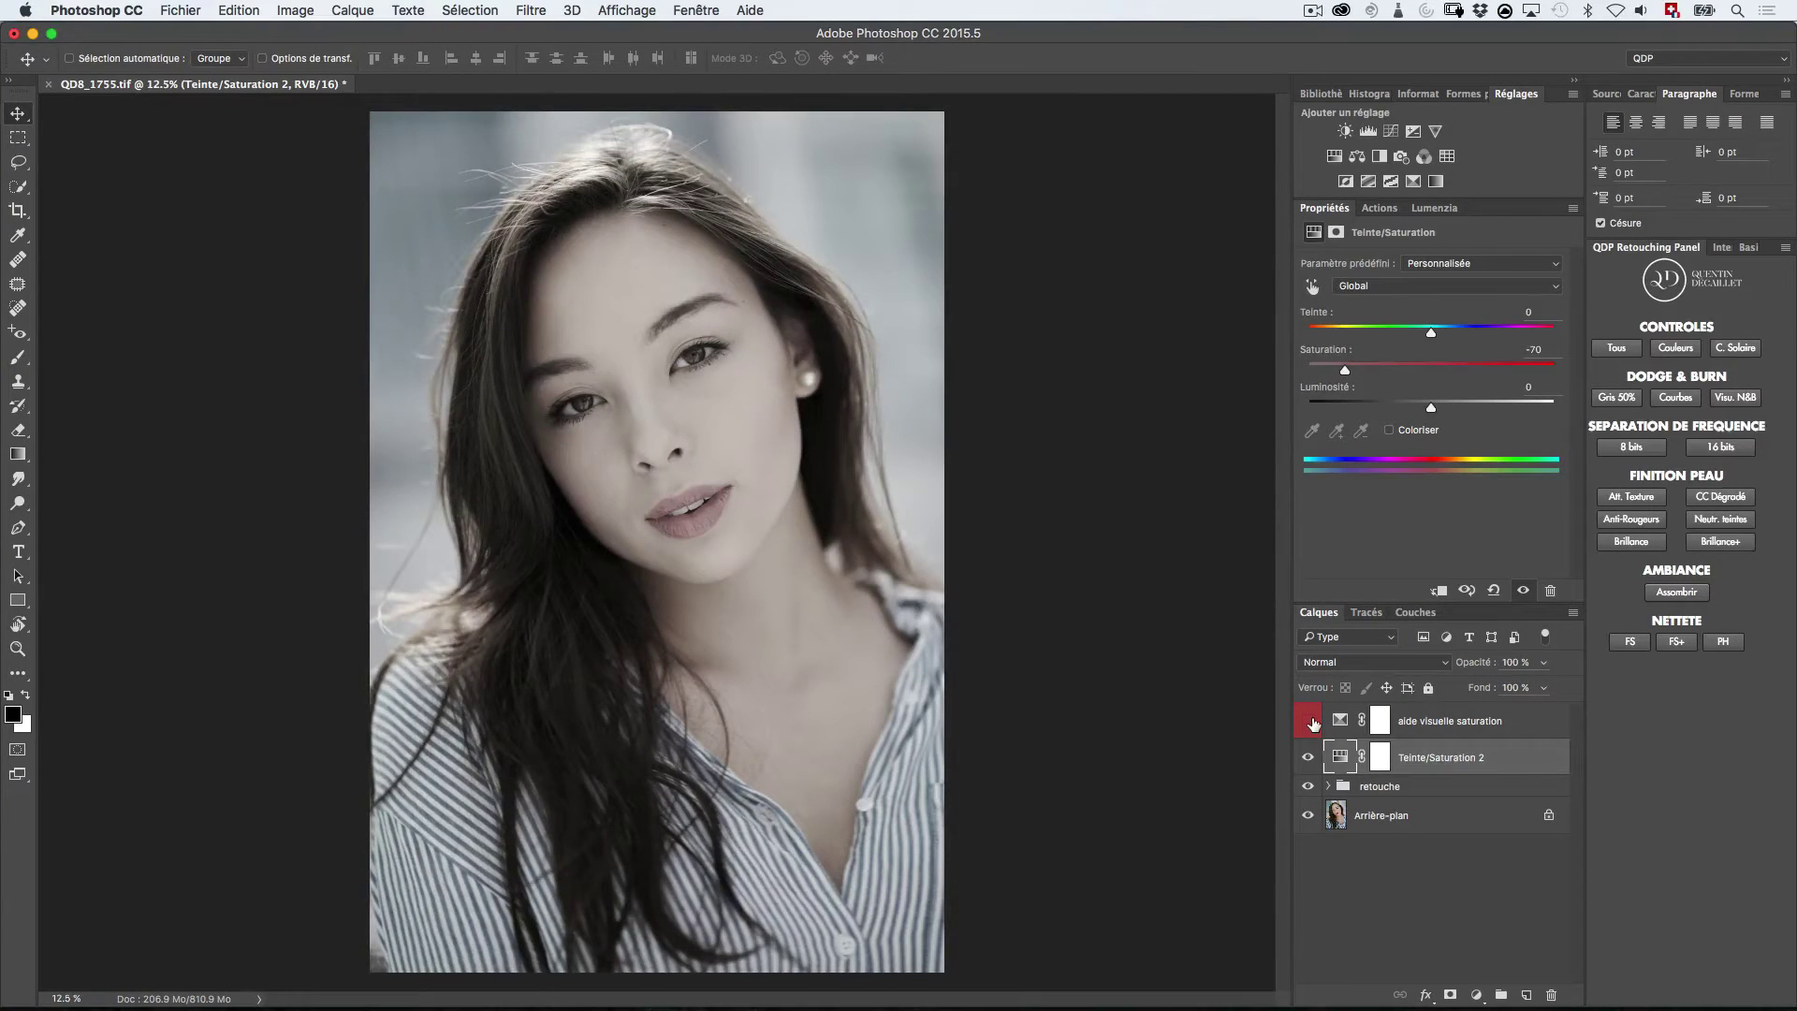
click(1311, 722)
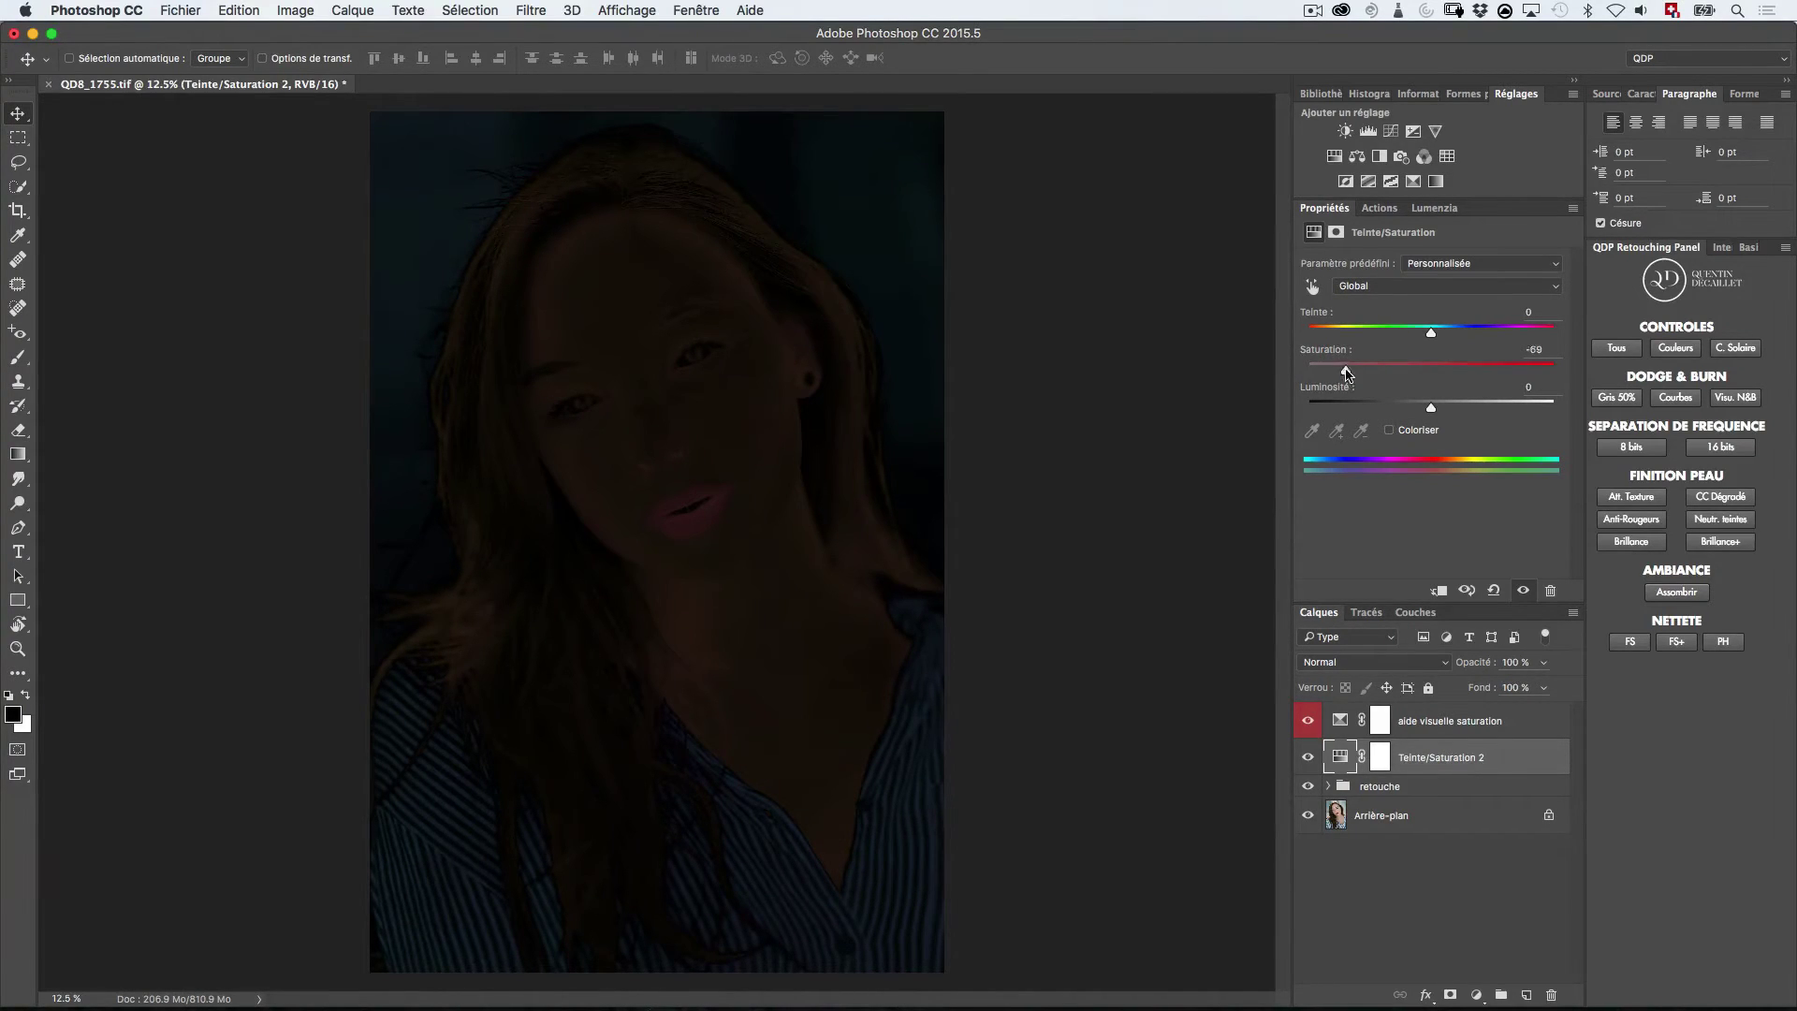
Reset the Teinte/Saturation layer's global saturation to 0.
drag(1345, 364, 1430, 369)
click(1505, 349)
text(0)
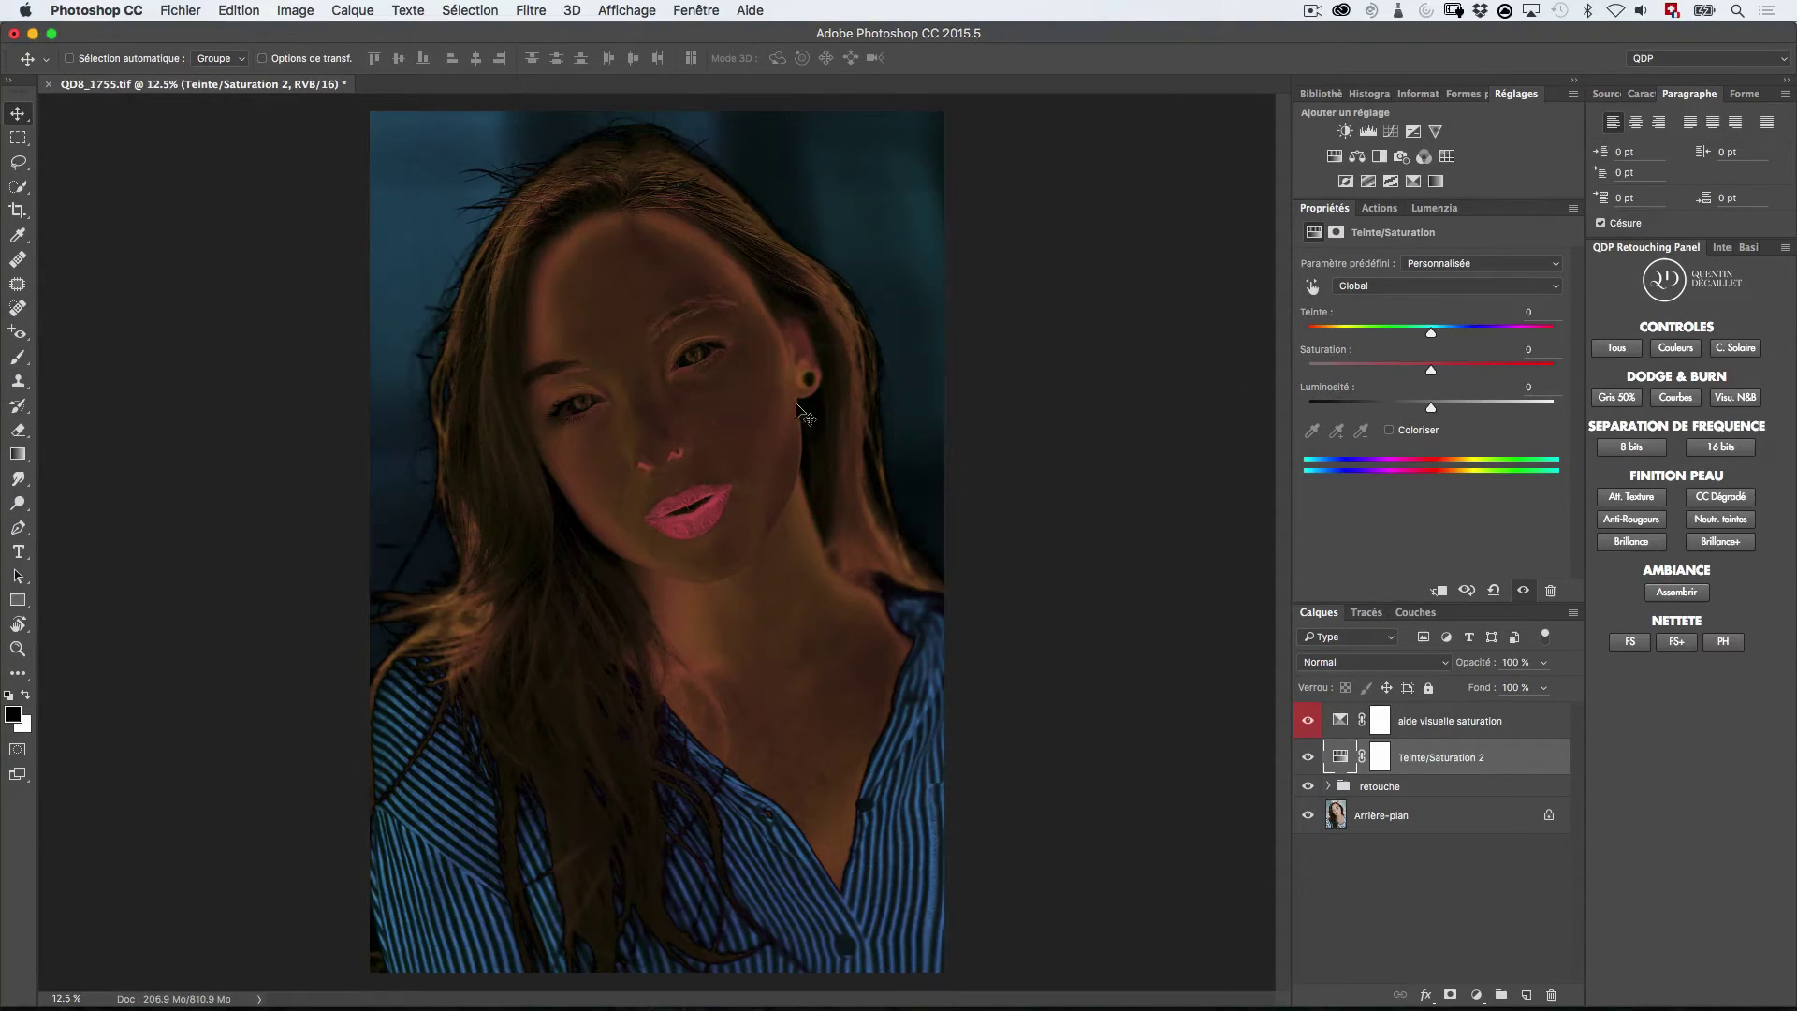
Lower the Teinte/Saturation layer's global saturation to -6.
drag(1431, 372, 1423, 375)
click(1397, 284)
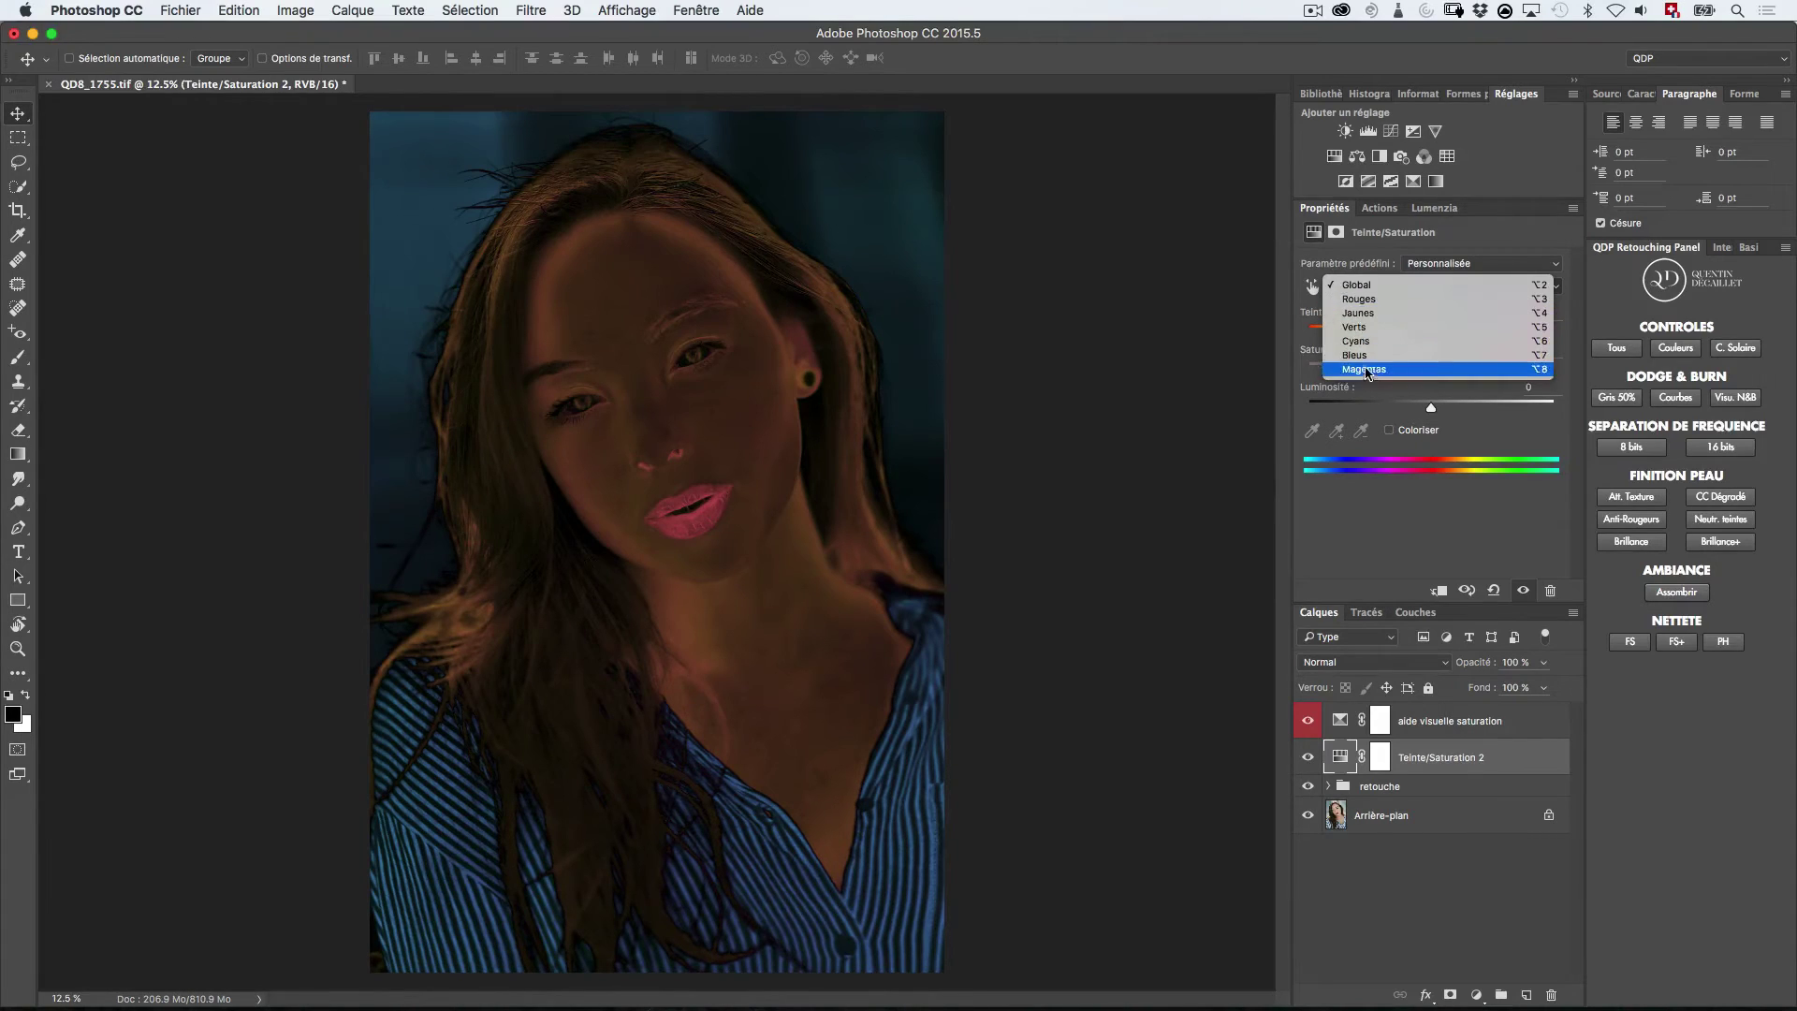
click(1521, 430)
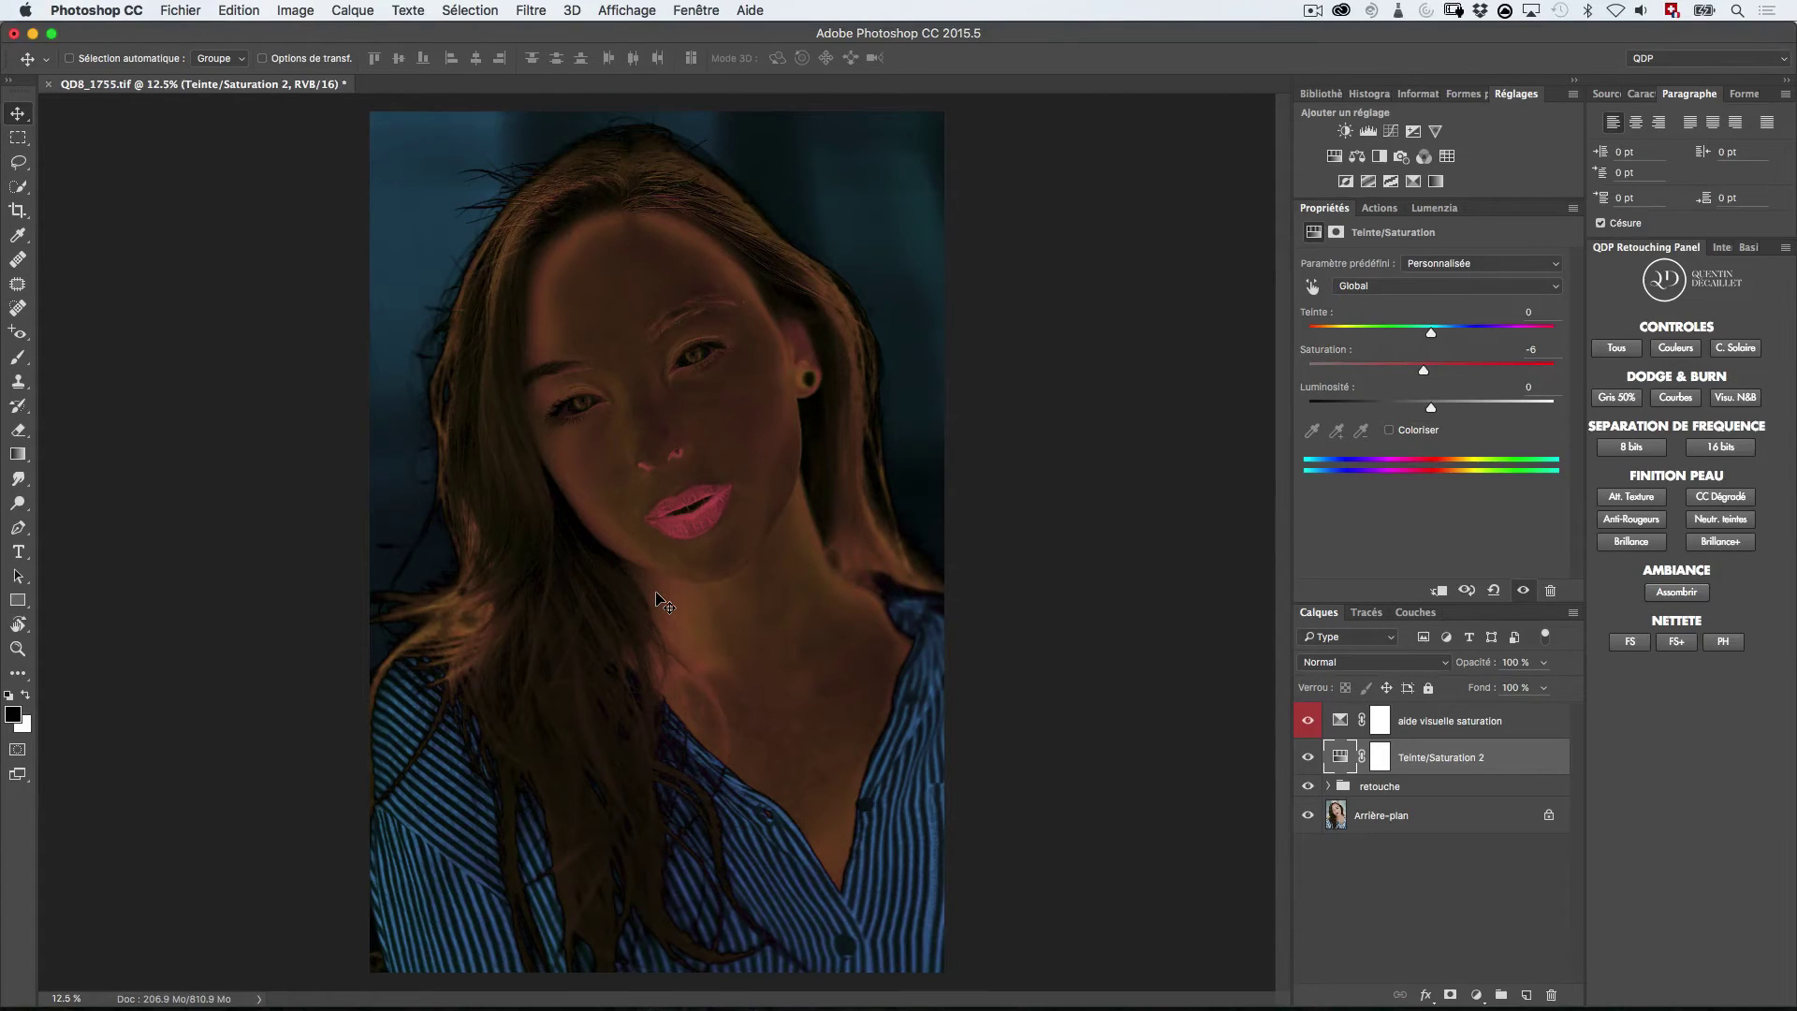
Switch the Teinte/Saturation adjustment to the Rouges color range and keep its saturation at 0.
click(1393, 285)
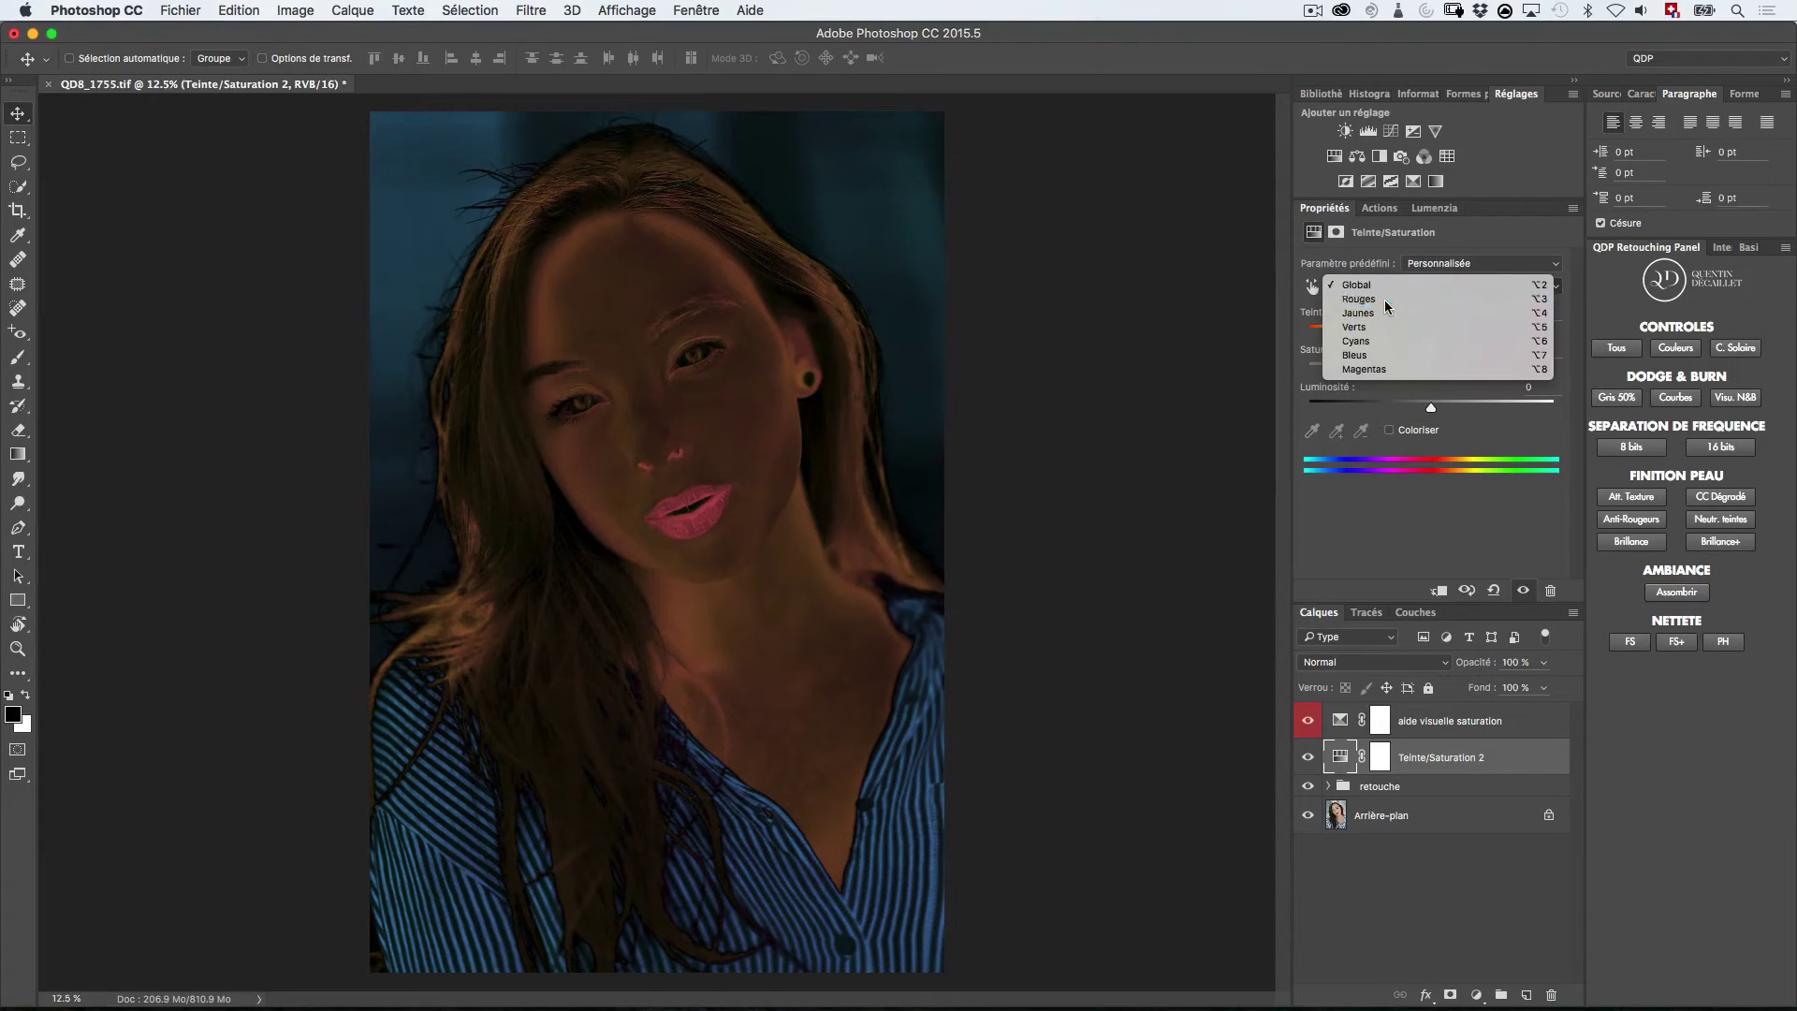
click(1384, 300)
mouse_move(1432, 374)
mouse_down()
mouse_move(1364, 372)
mouse_move(1488, 372)
mouse_move(1404, 372)
mouse_move(1452, 371)
mouse_move(1431, 371)
mouse_up()
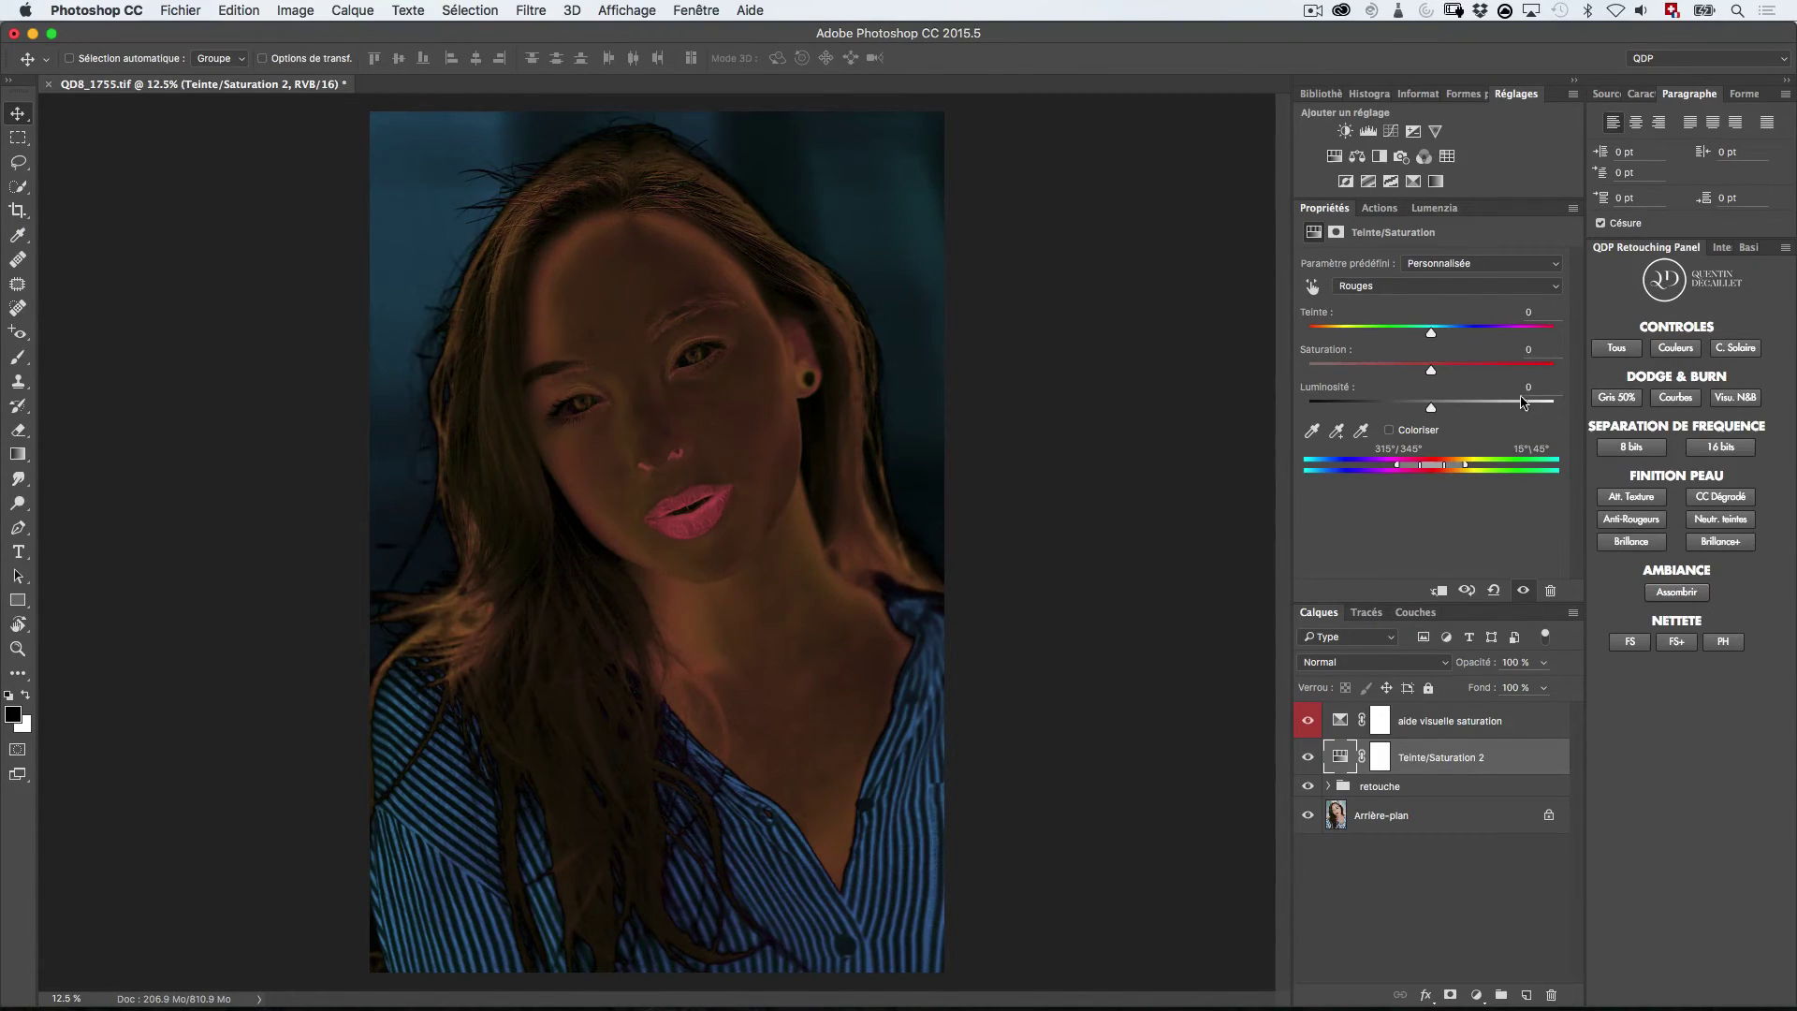
Delete the aide visuelle saturation layer and the Teinte/Saturation layer beneath it.
click(1456, 723)
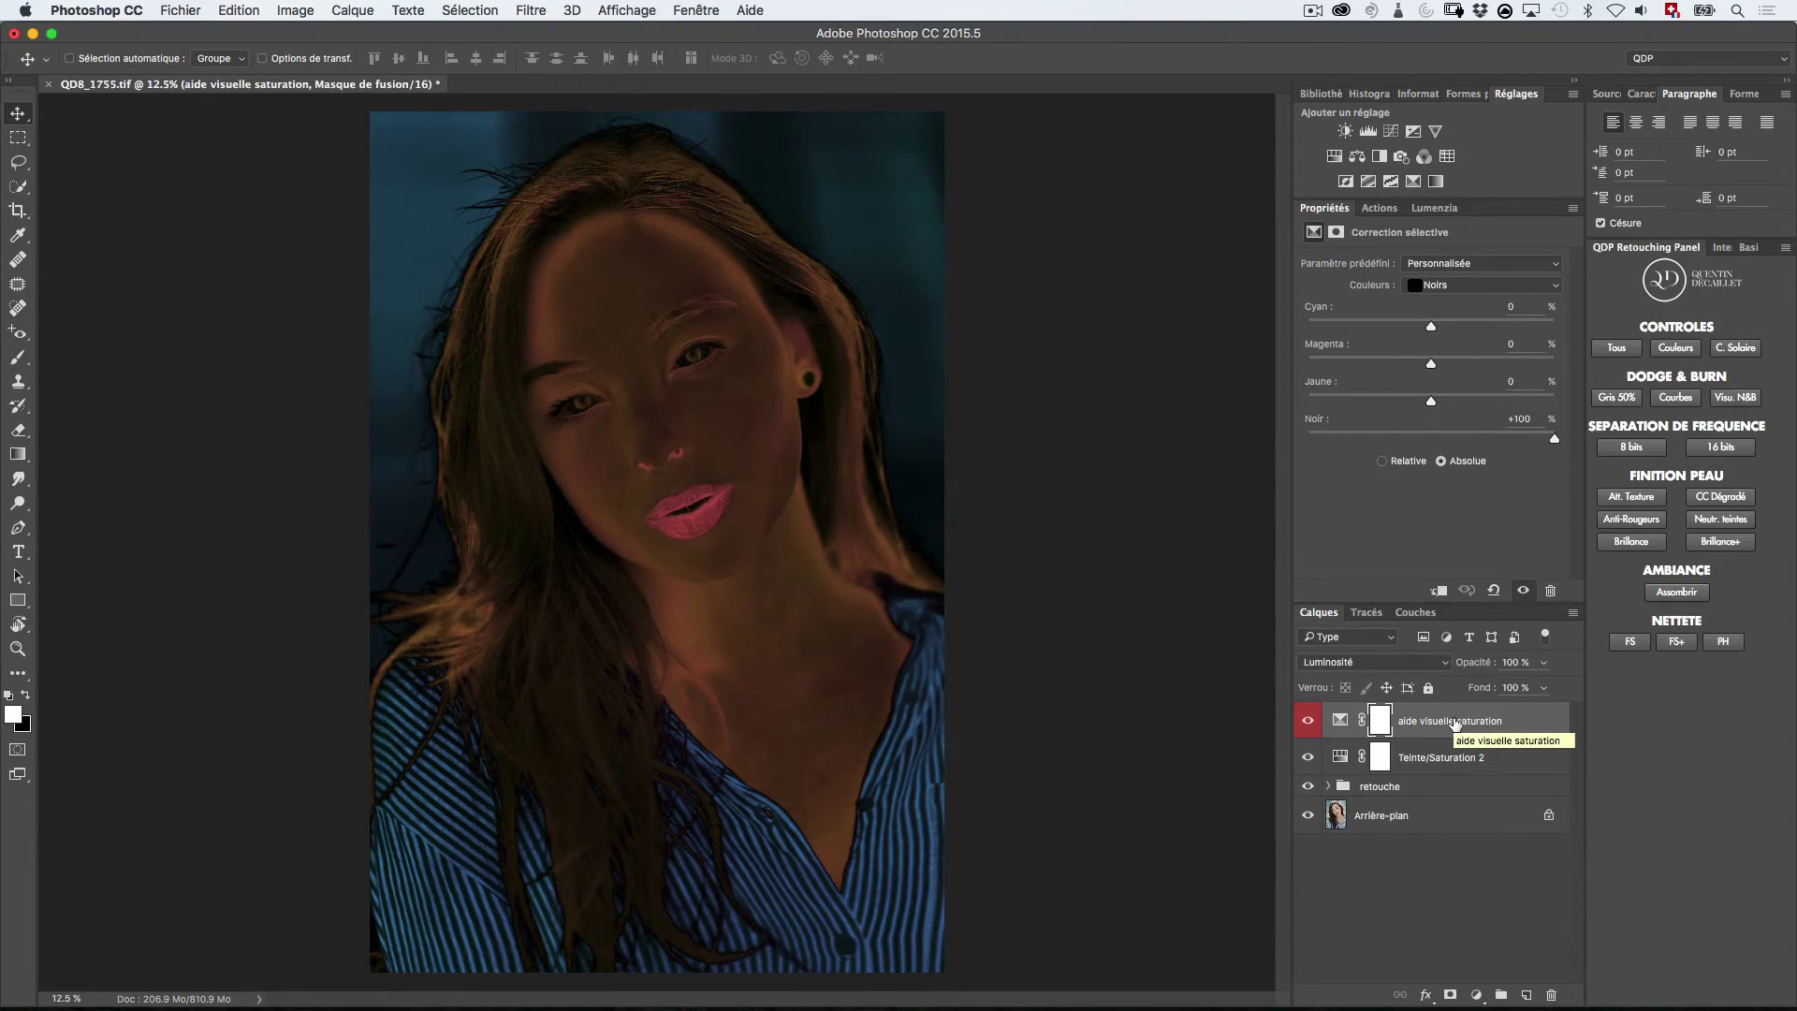
key(Delete)
key(Delete)
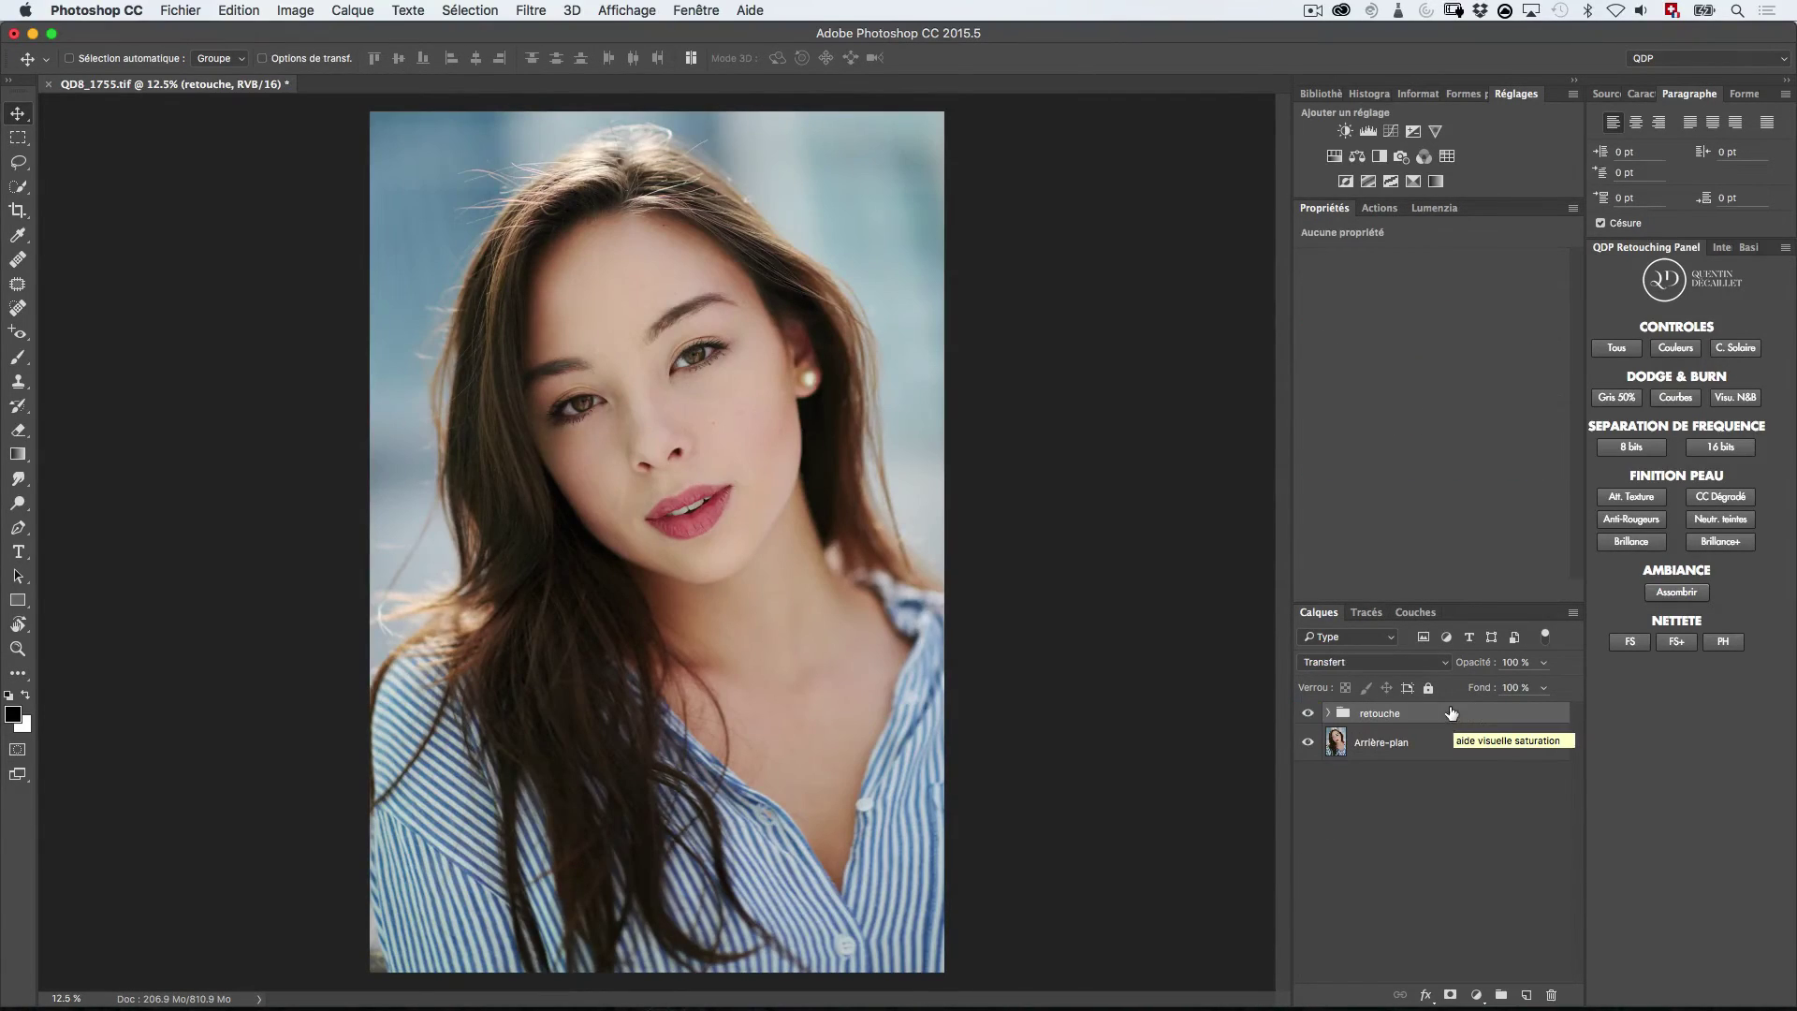
Add a Vibrance adjustment layer above the retouche group and compare the portrait at vibrance +100 and 0.
click(1439, 132)
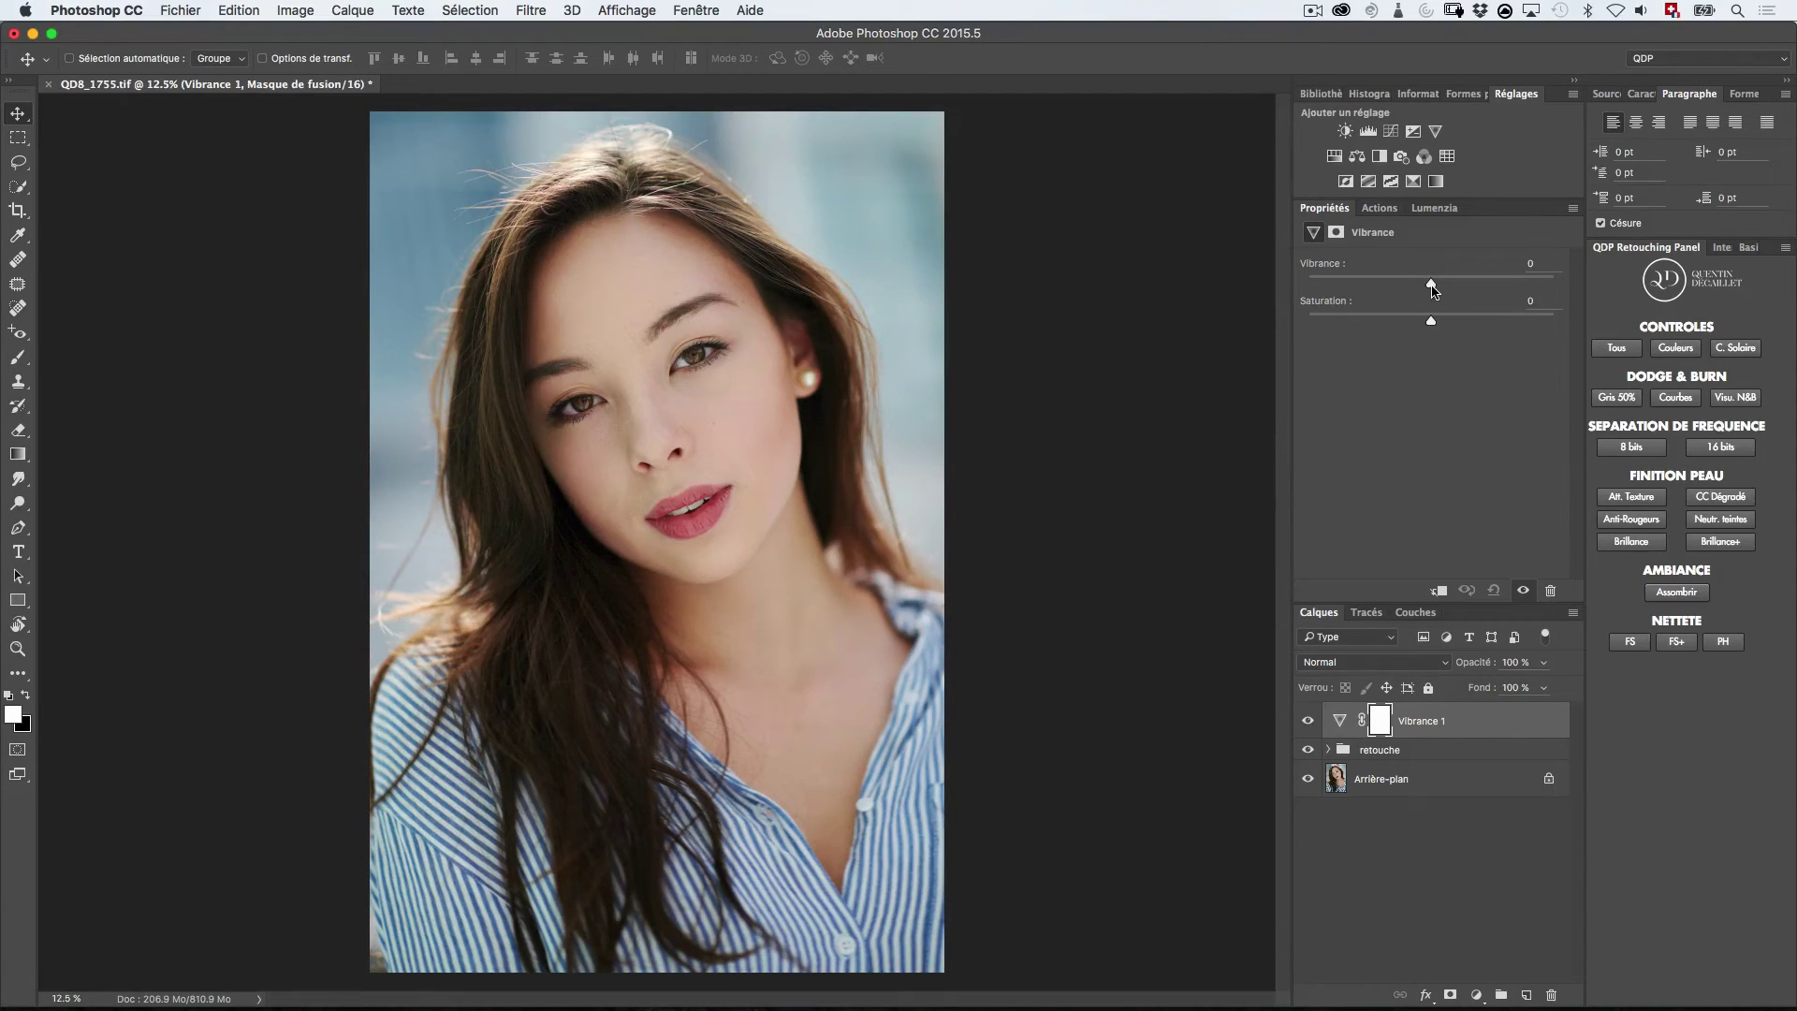
drag(1432, 283, 1640, 290)
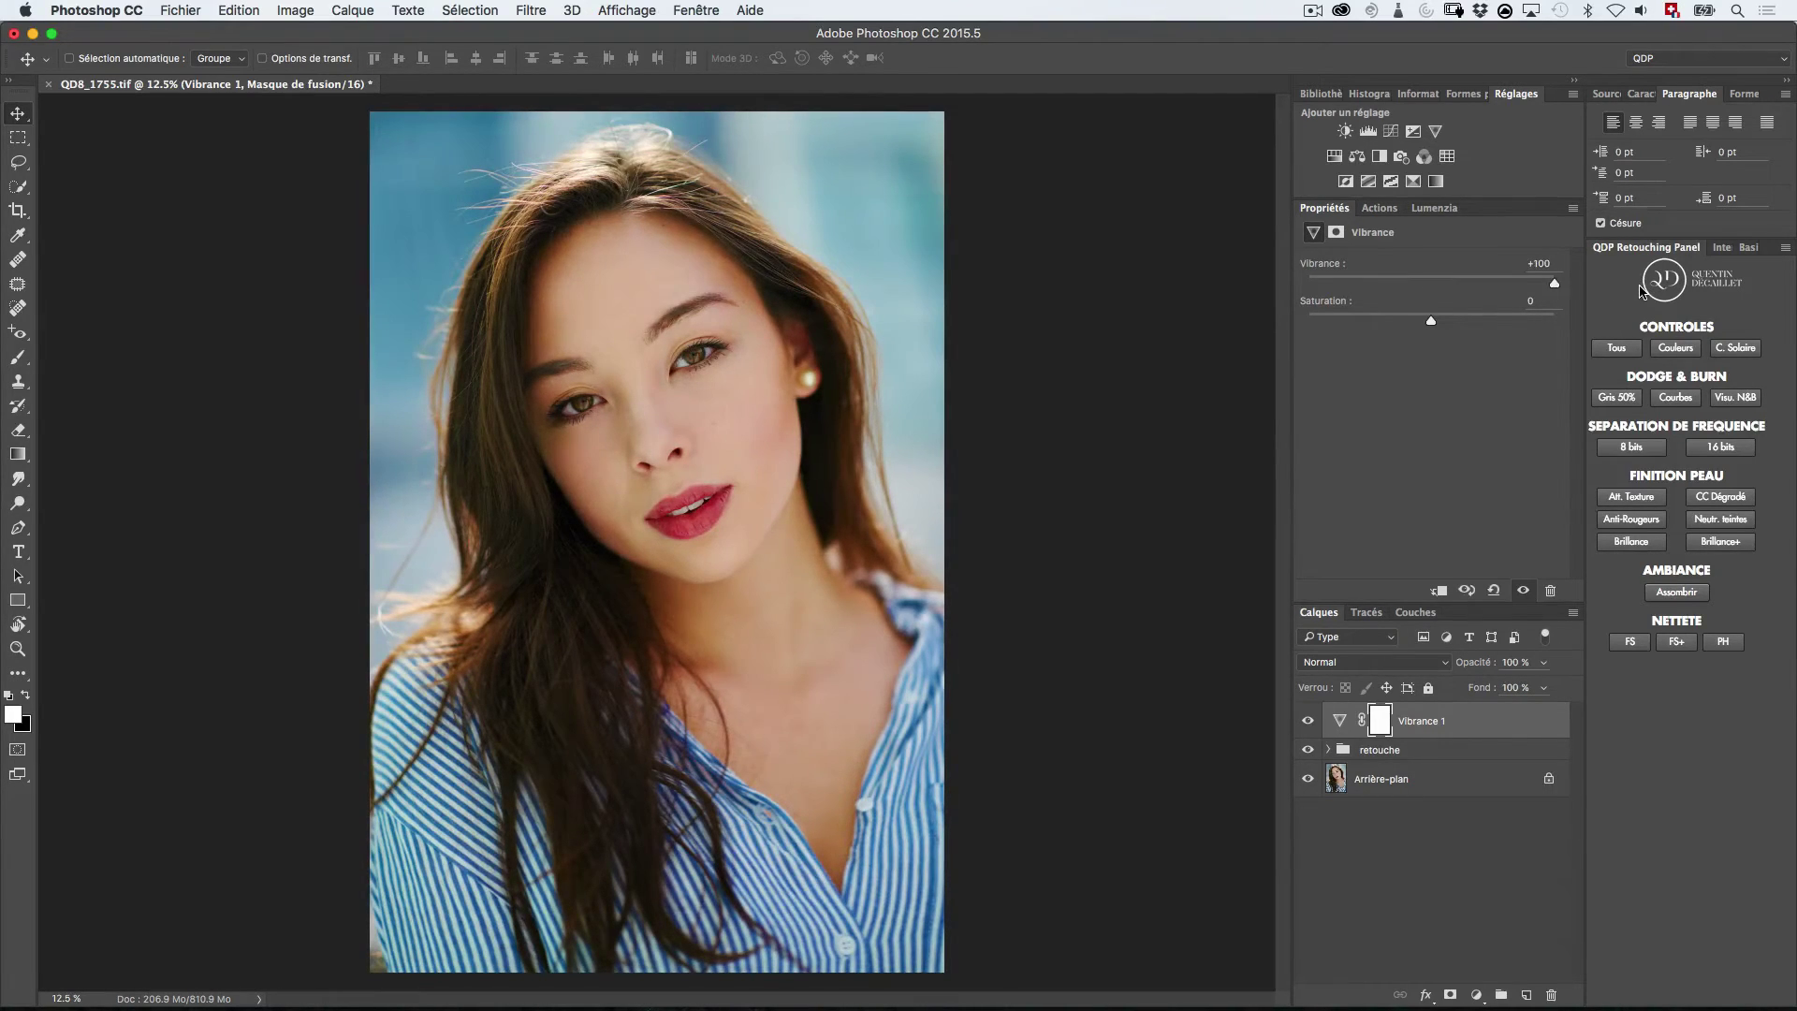
click(1540, 263)
text(0)
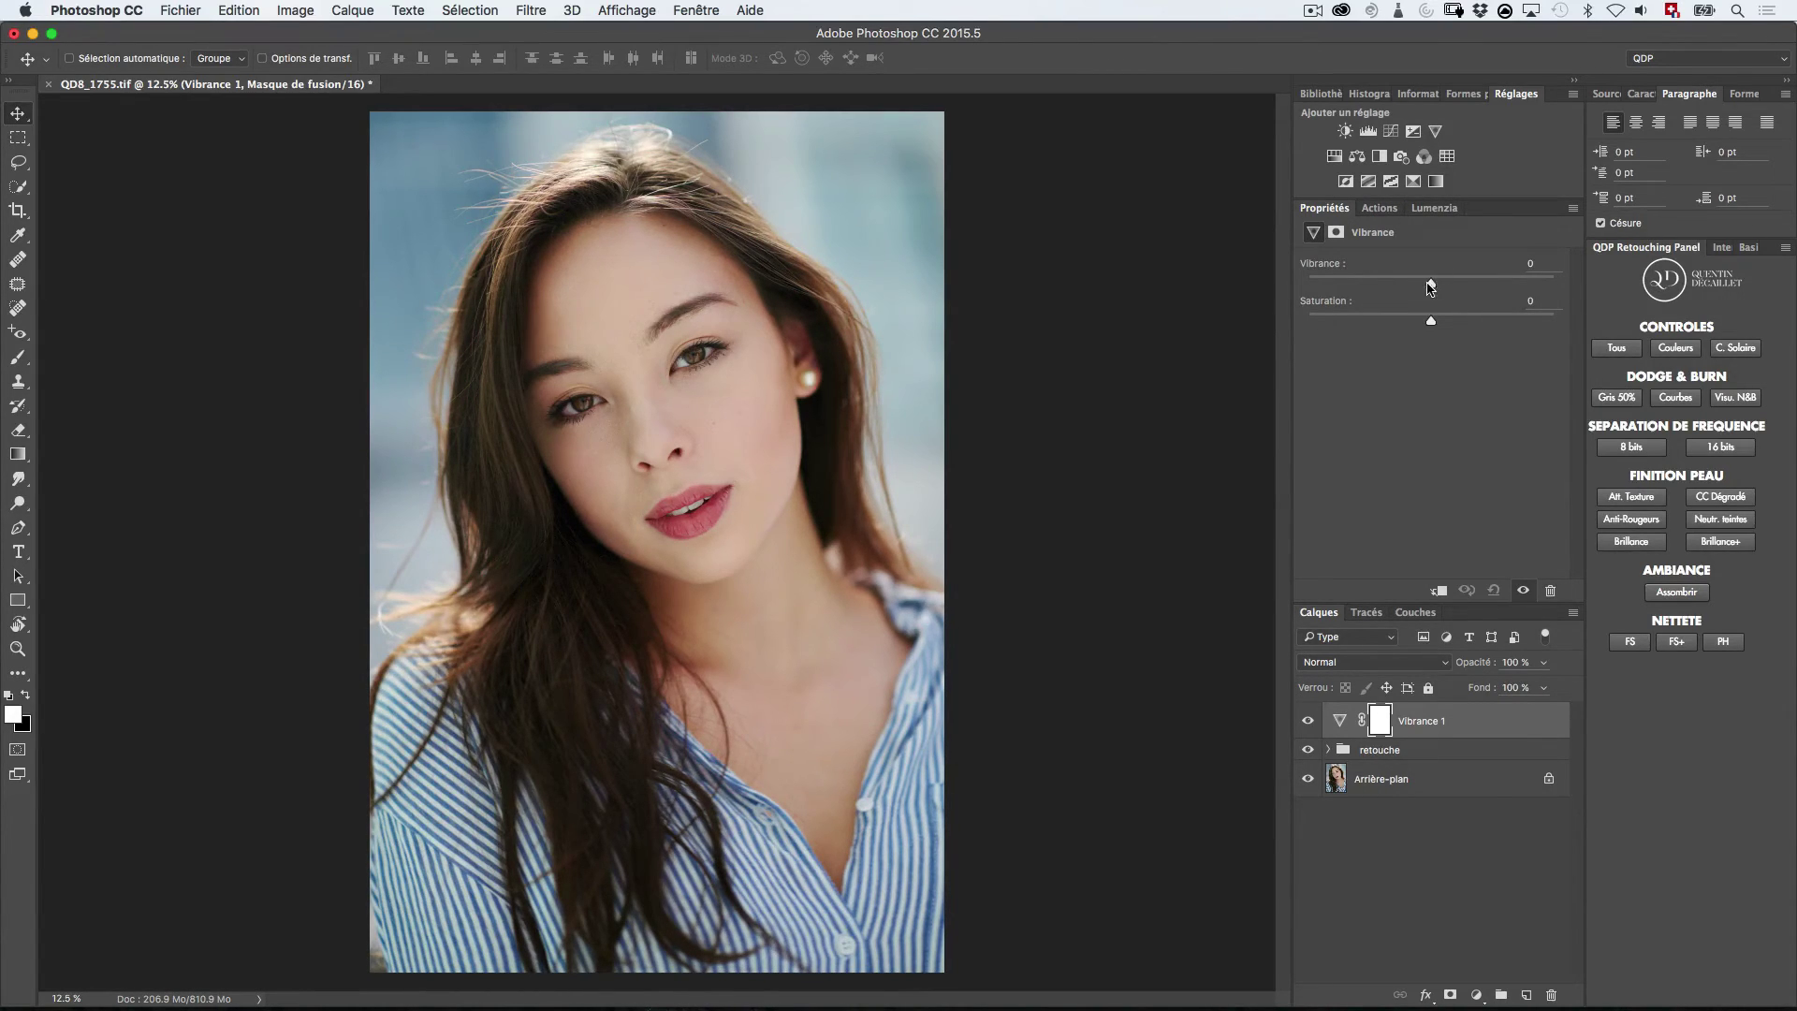
Raise the Vibrance layer's vibrance to +100 once more and reset it to 0.
drag(1432, 283, 1565, 281)
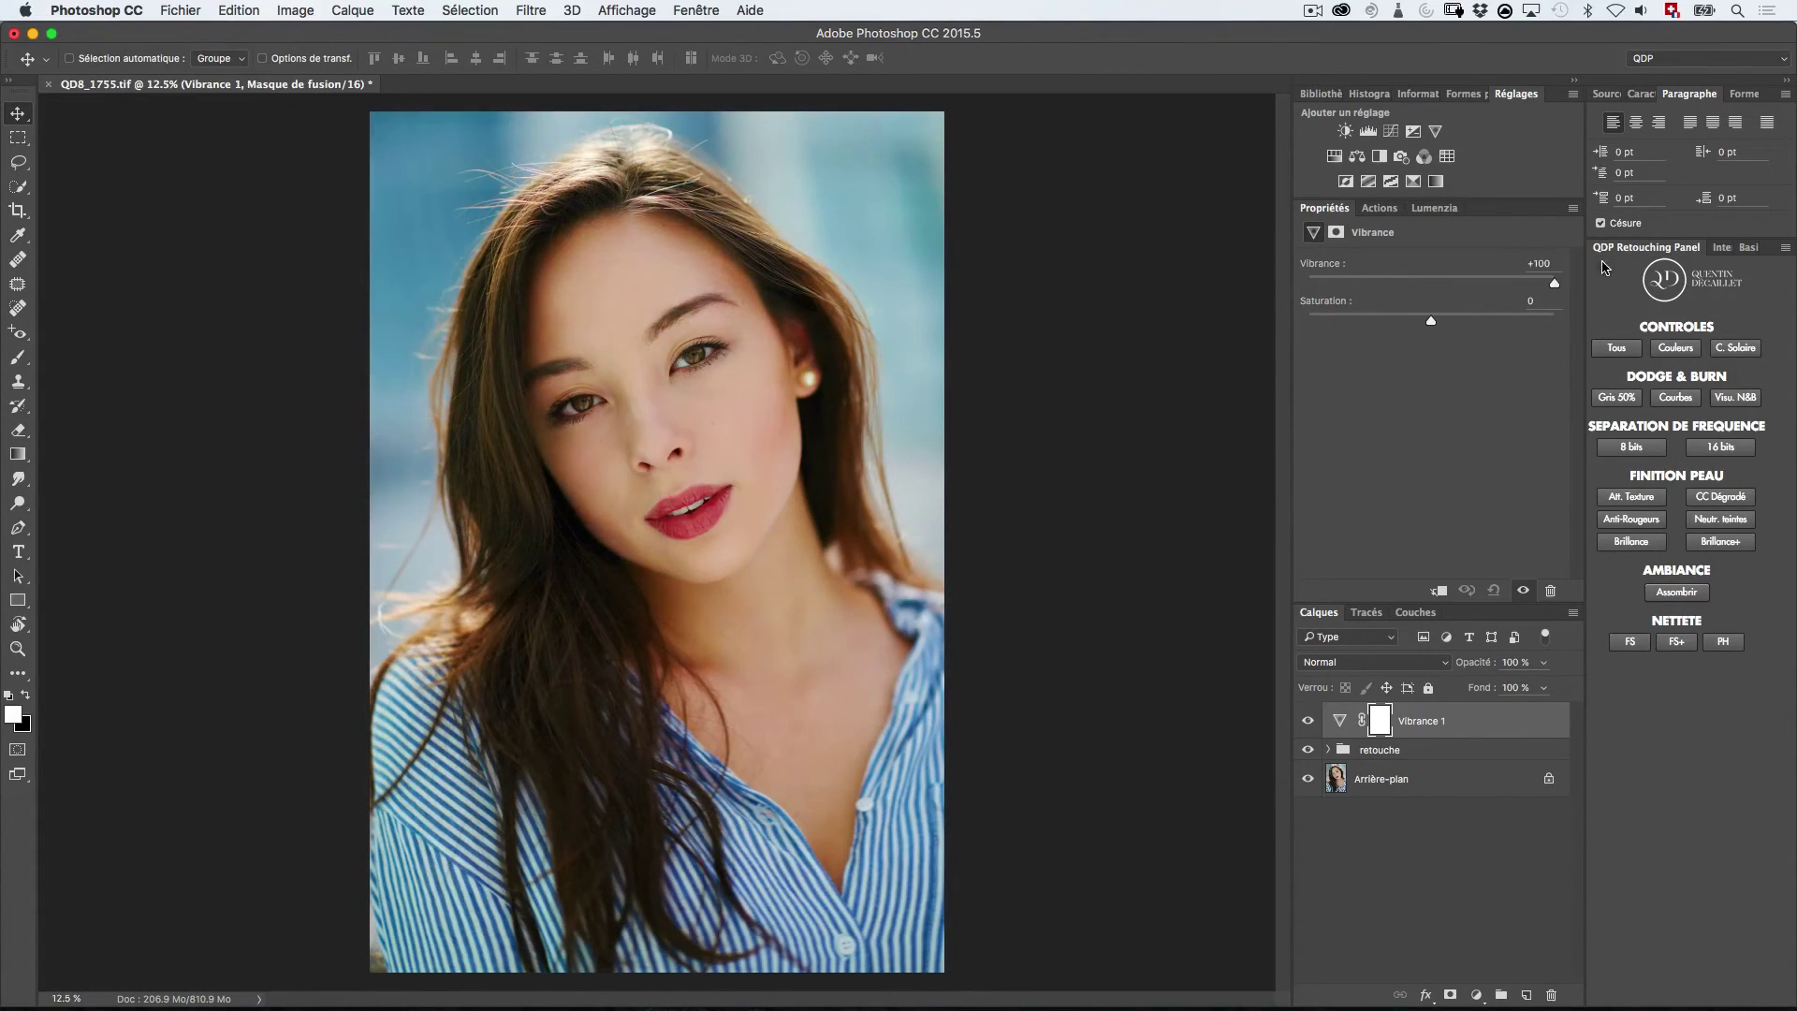
click(1550, 279)
text(0)
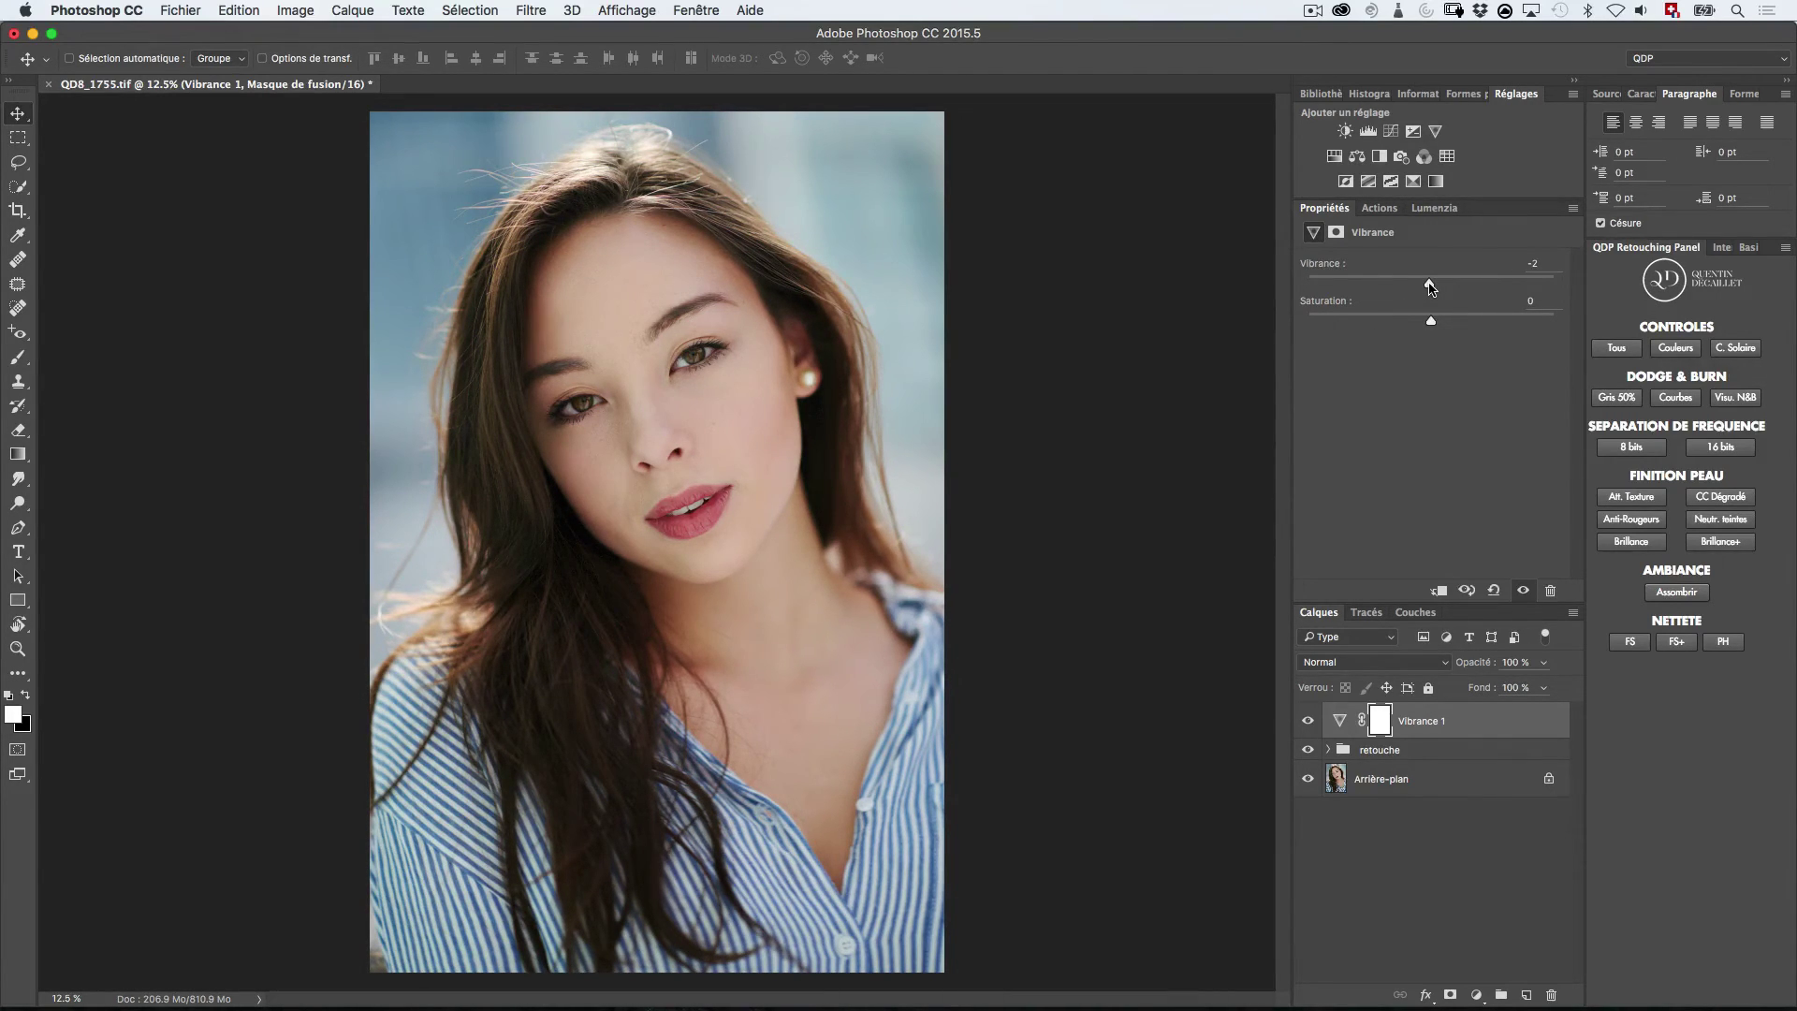
Lower the Vibrance layer's vibrance to -100 and raise its saturation to the maximum.
drag(1429, 287, 1228, 290)
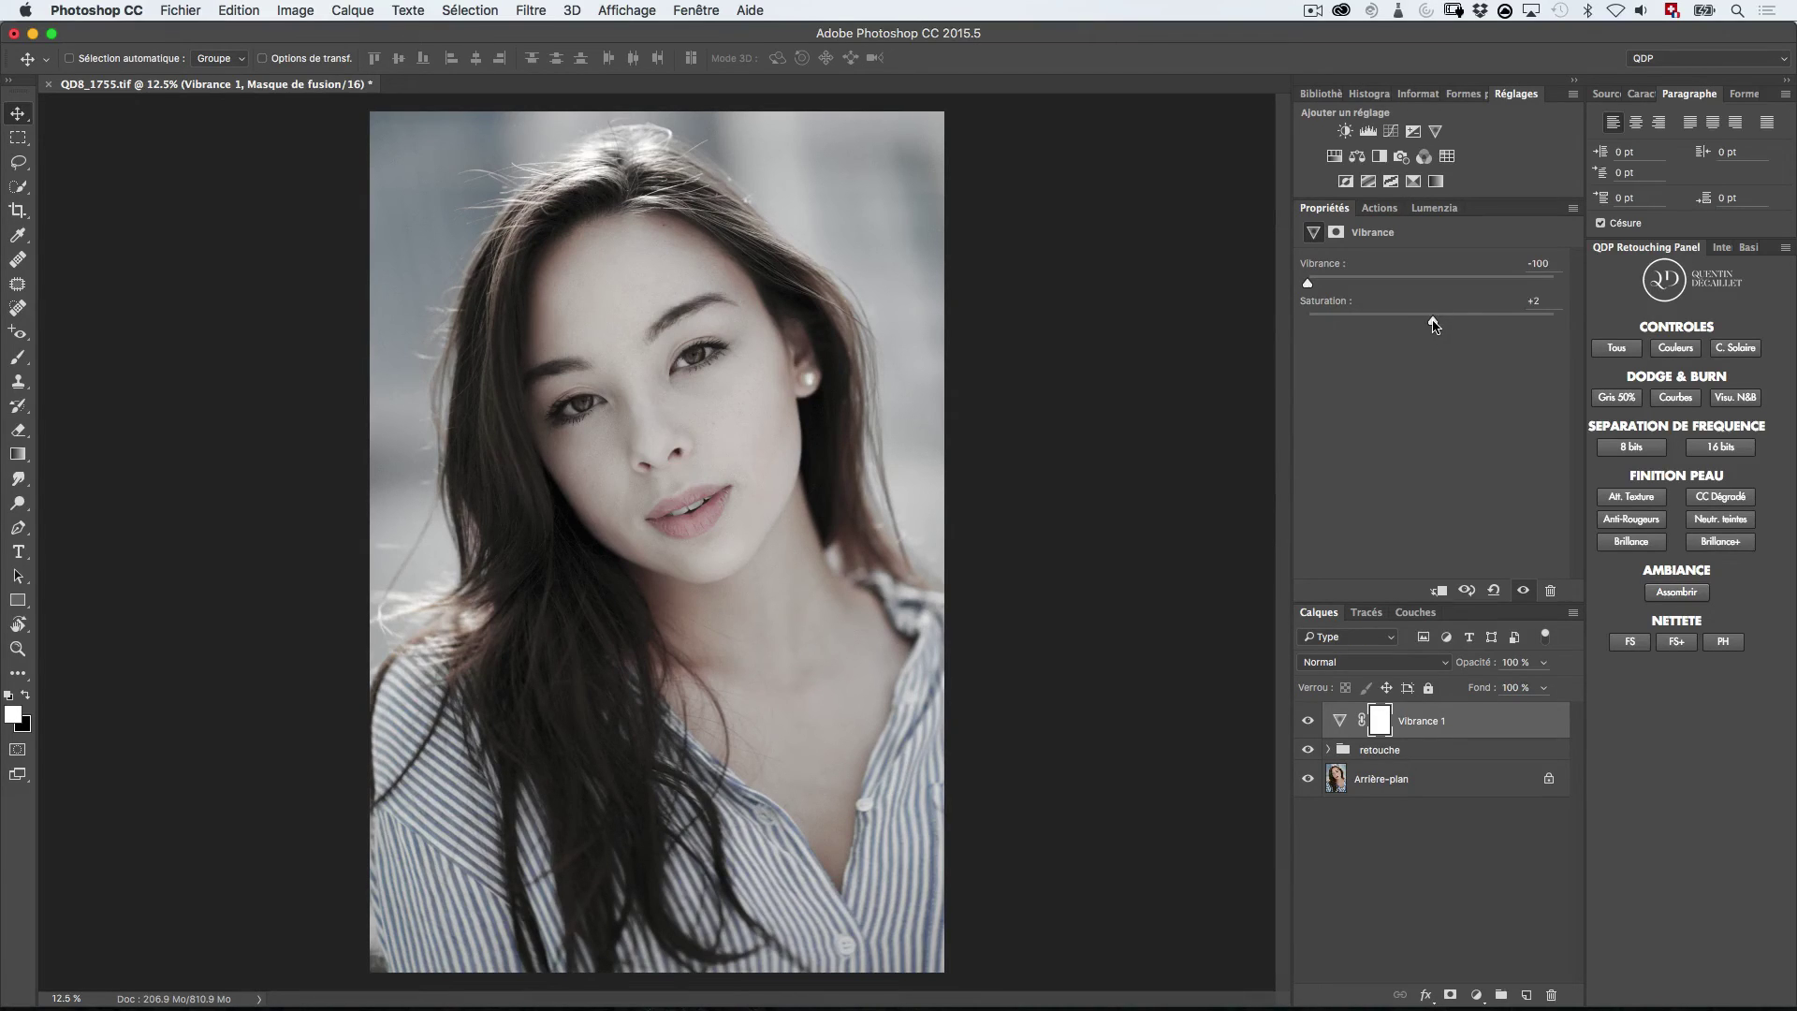
drag(1432, 321, 1555, 321)
Add a Teinte/Saturation adjustment layer between the retouche group and the Vibrance layer, with the Rouges saturation at -29.
click(1469, 752)
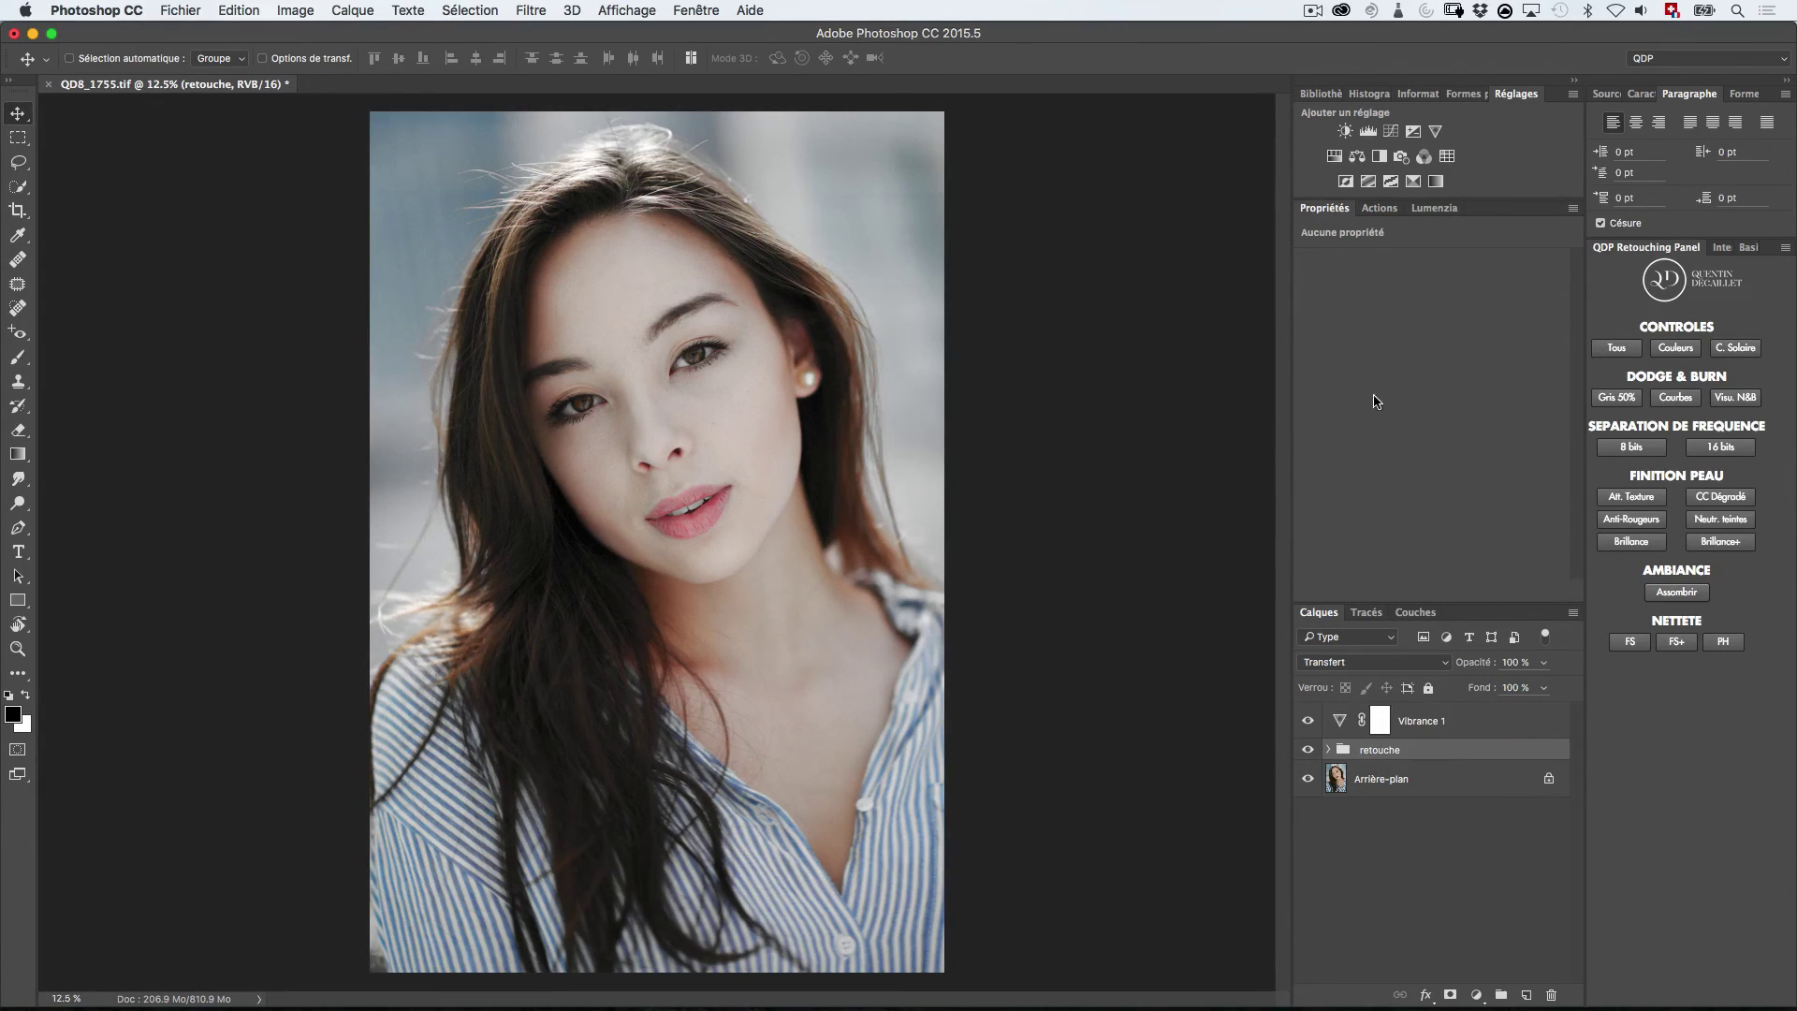
click(1334, 158)
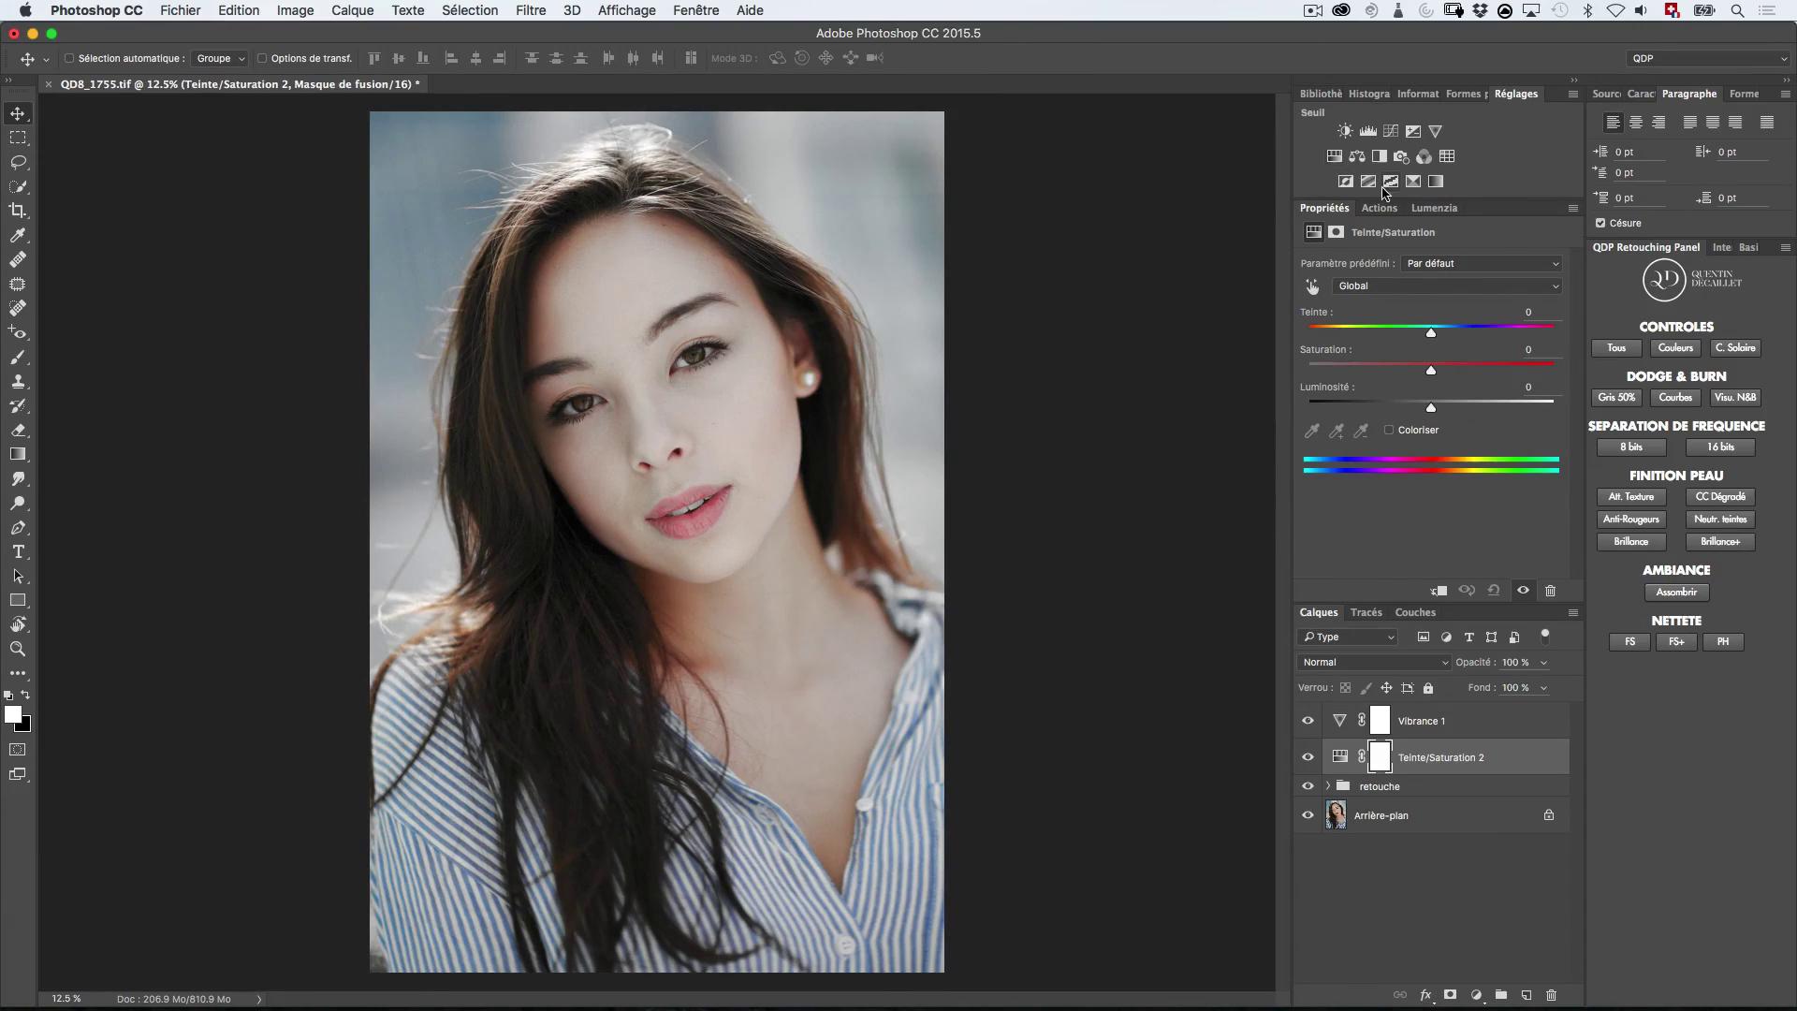
click(1413, 286)
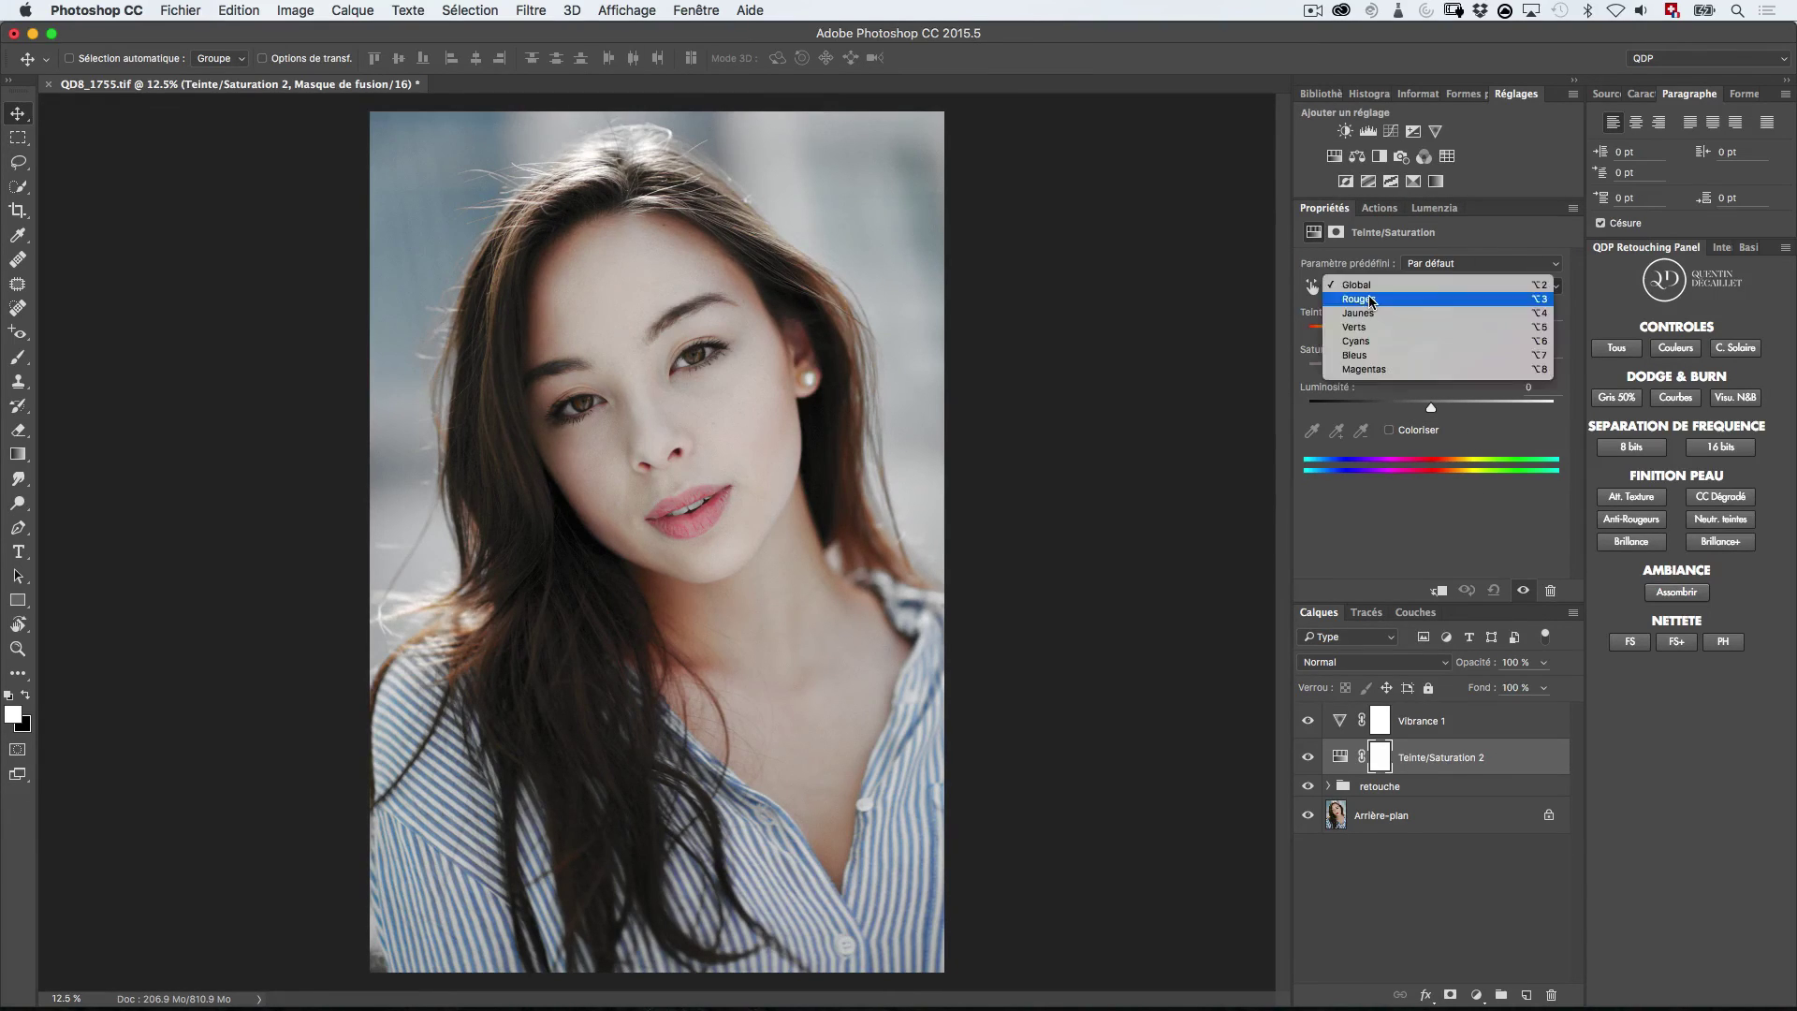
click(1367, 302)
drag(1435, 372, 1395, 366)
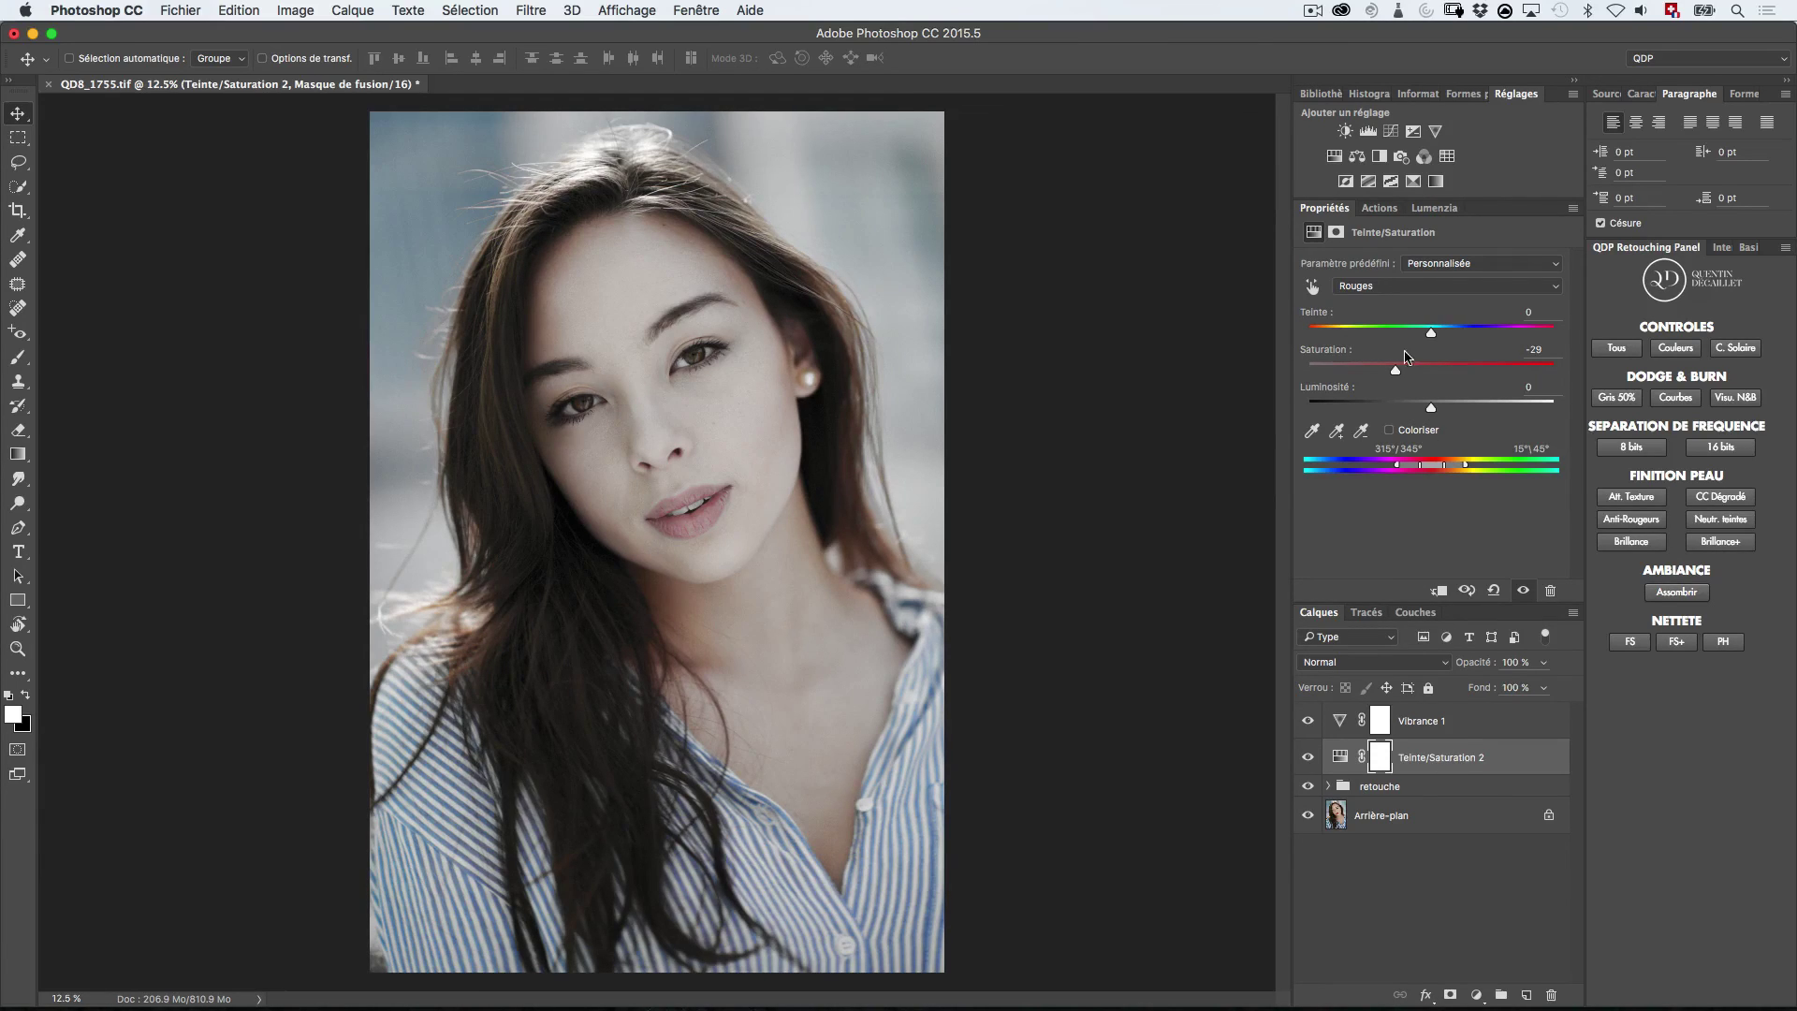
Reset the Rouges saturation to 0 and slightly lower the saturation of the Jaunes range.
drag(1396, 370, 1430, 372)
click(1387, 287)
click(1388, 298)
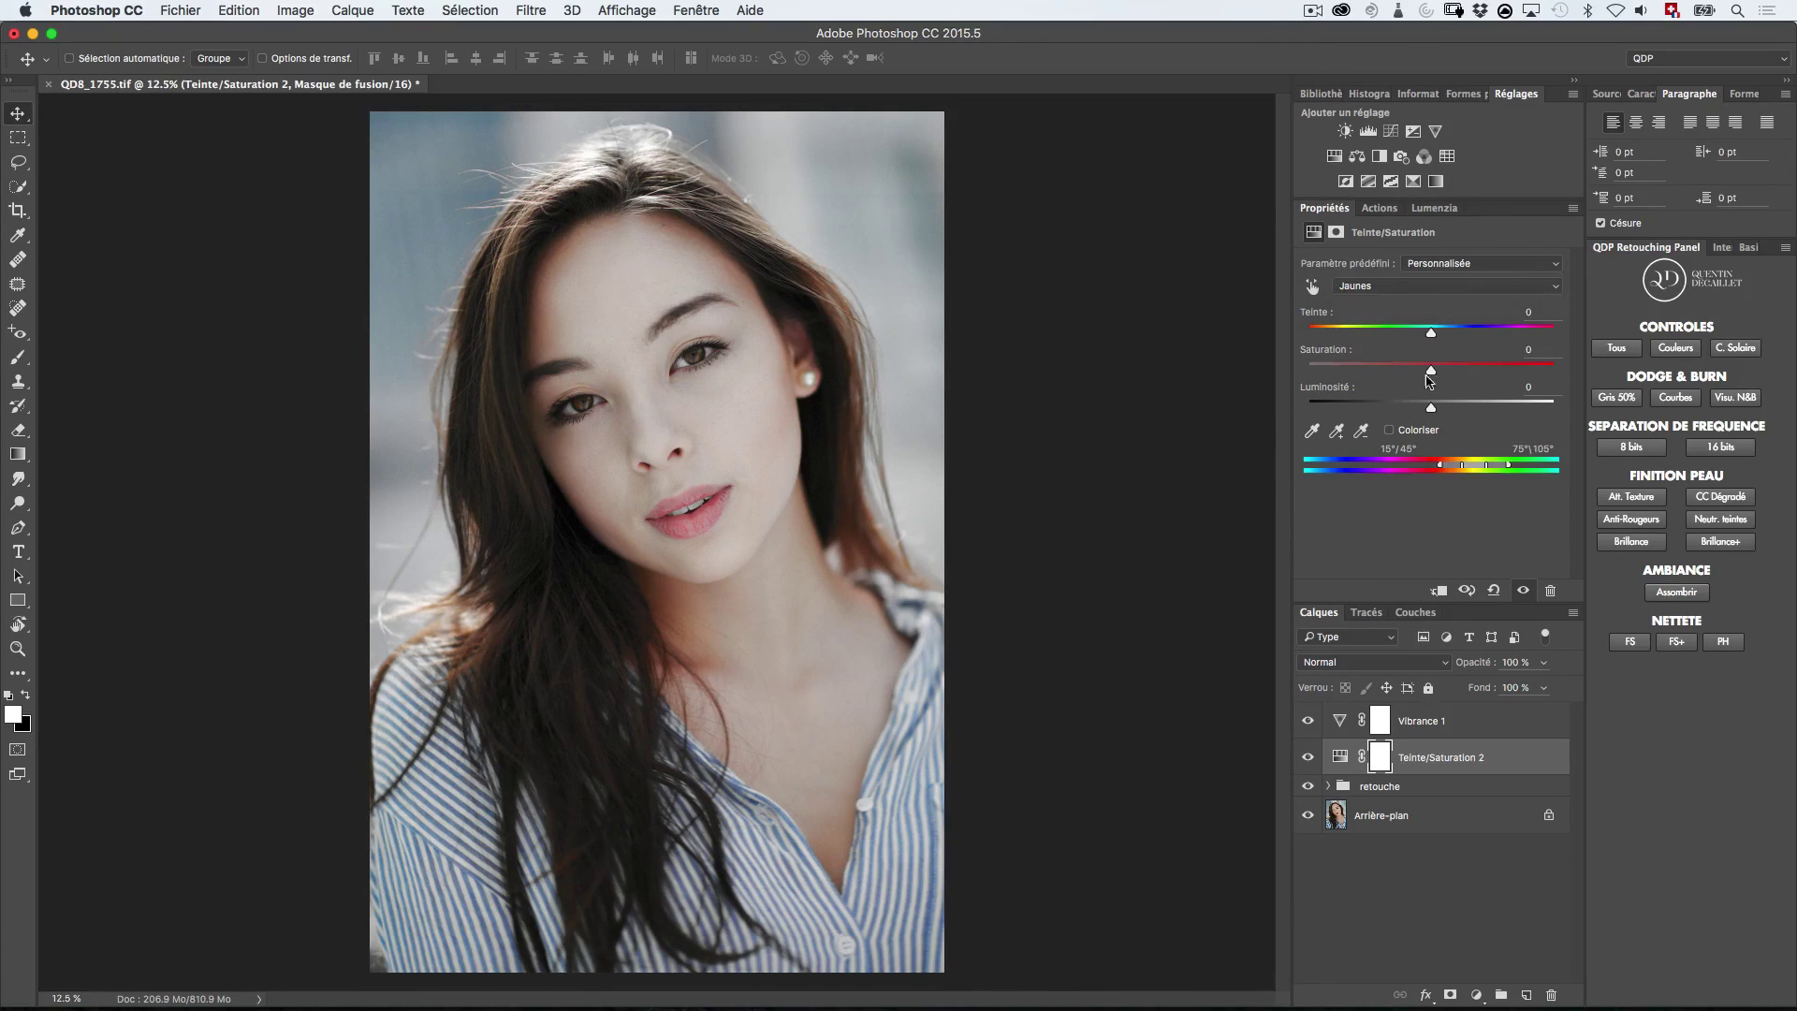
drag(1430, 372, 1423, 371)
Delete the Vibrance and Teinte/Saturation adjustment layers above the retouche group.
click(1435, 731)
key(BackSpace)
key(BackSpace)
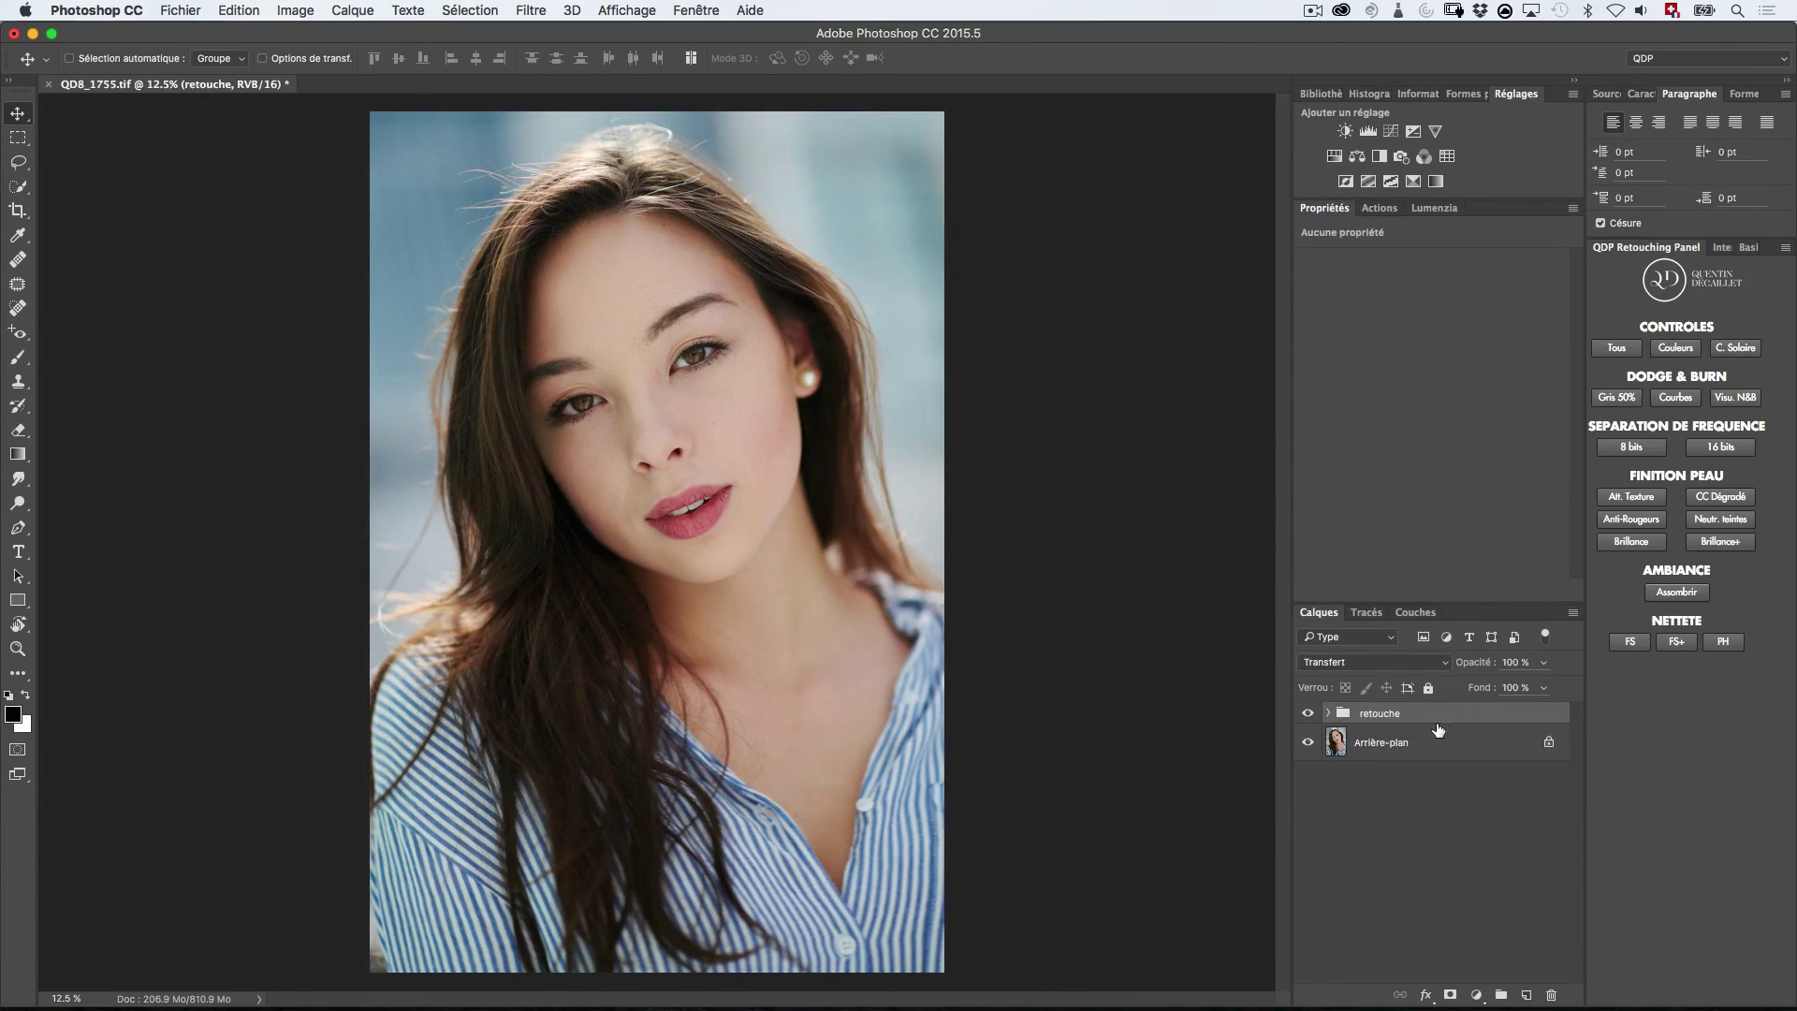